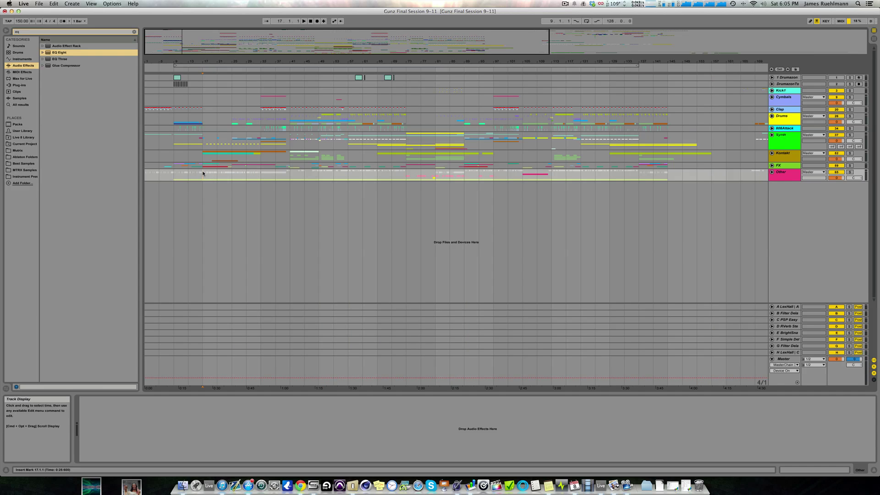
Show the Master track's device chain and switch the MasterChain rack on and back off.
left_click(785, 360)
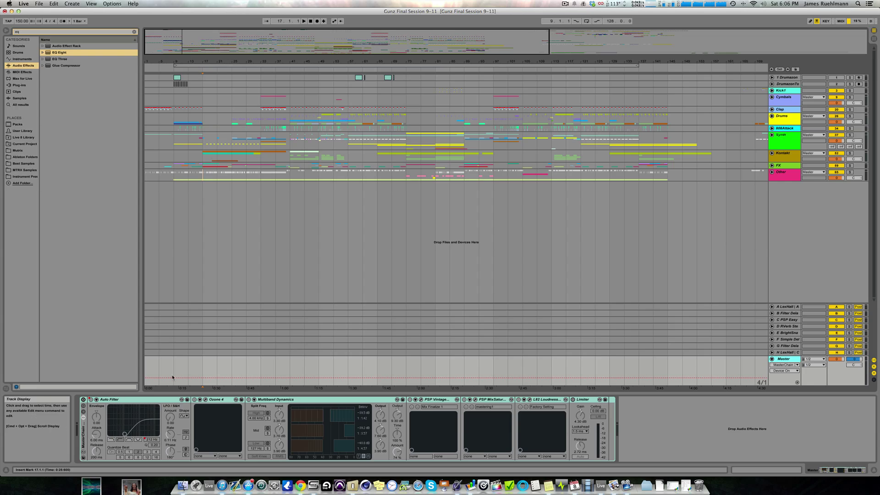
left_click(83, 399)
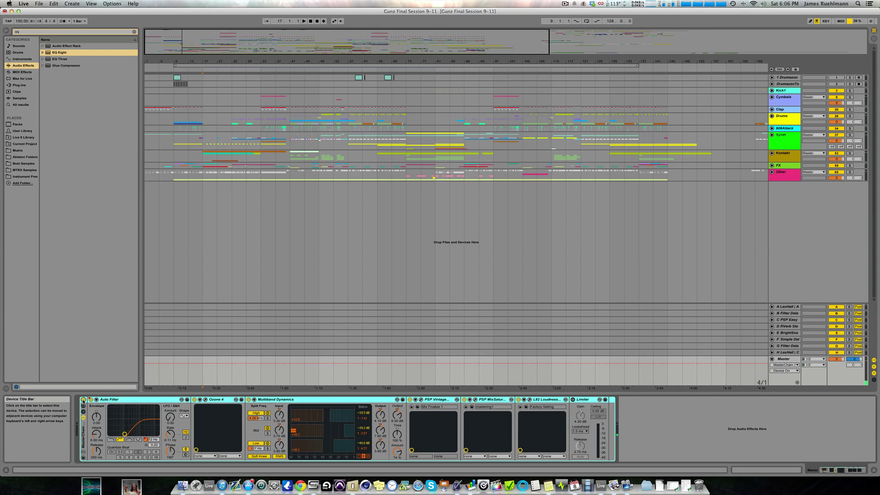
left_click(83, 400)
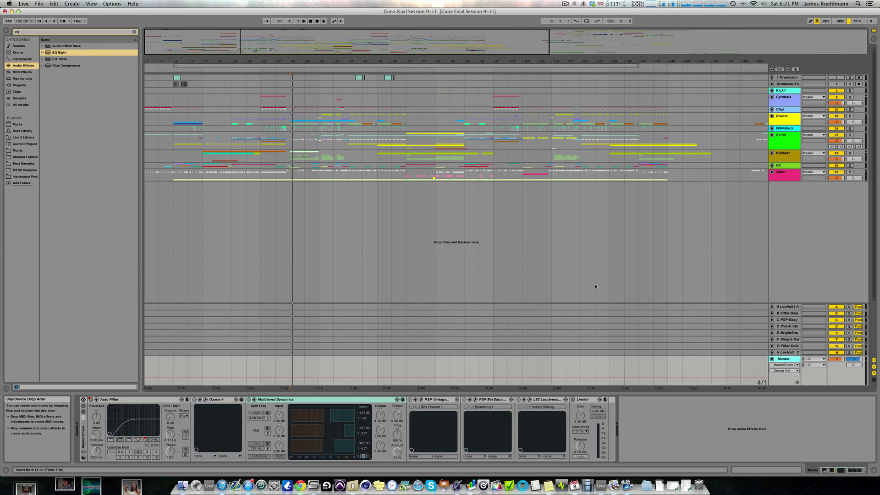
Play the arrangement from bar 41 with the MasterChain rack off.
left_click(289, 176)
key("space")
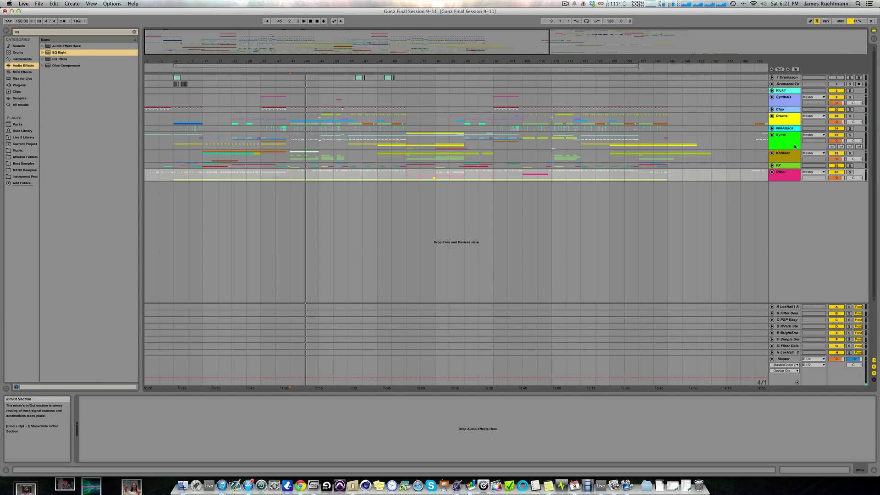
Unfold the Synth group, check the volume level of the 43 Sylenth track, and fold the group again.
left_click(773, 135)
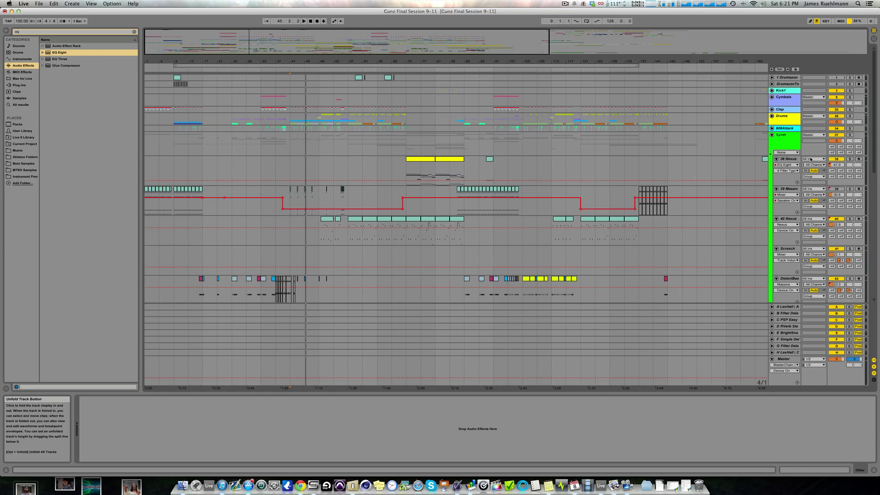
scroll(250, 185, "down", 6)
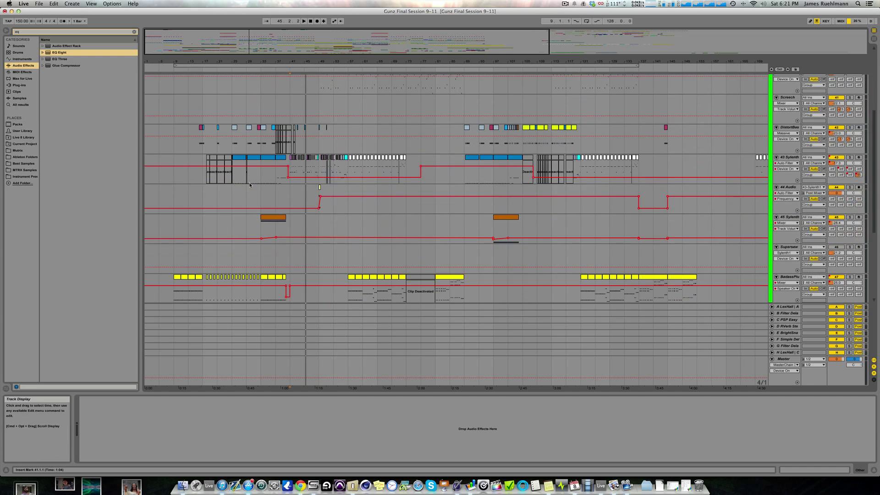
left_click(291, 166)
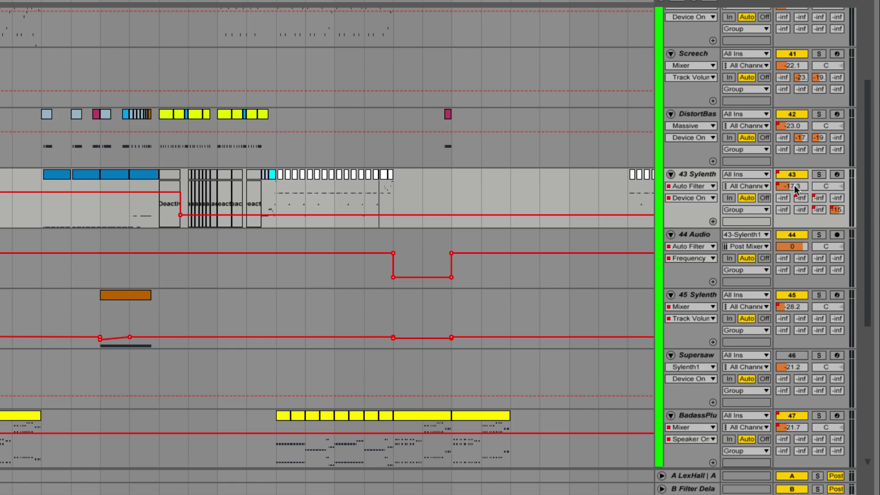
scroll(615, 204, "up", 12)
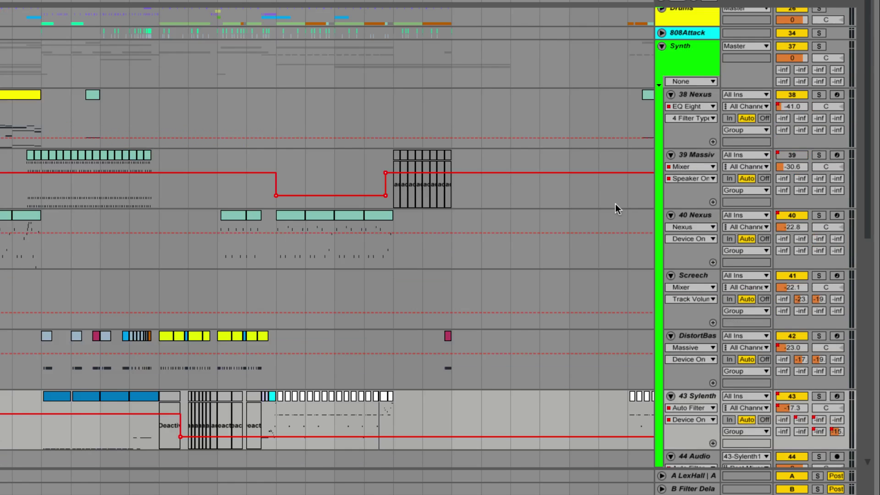
left_click(665, 130)
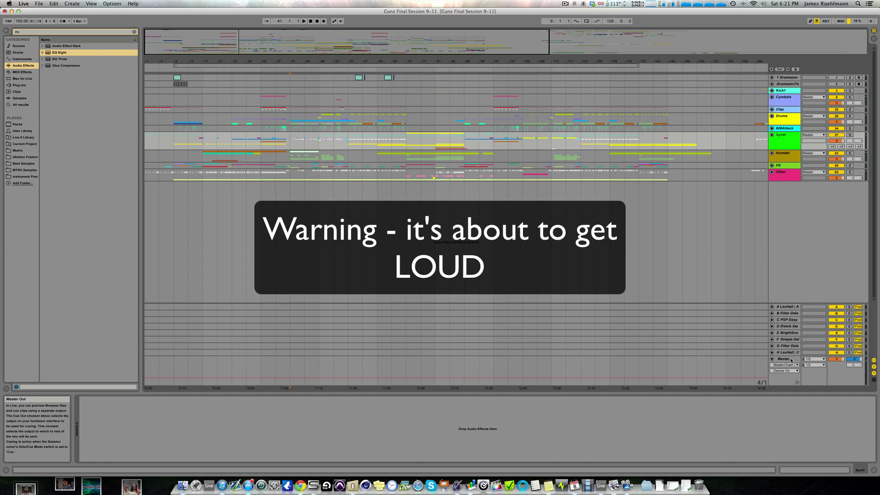
Play from bar 41 while switching the Master track's MasterChain rack on and off to compare the sound.
left_click(829, 381)
left_click(83, 400)
key("space")
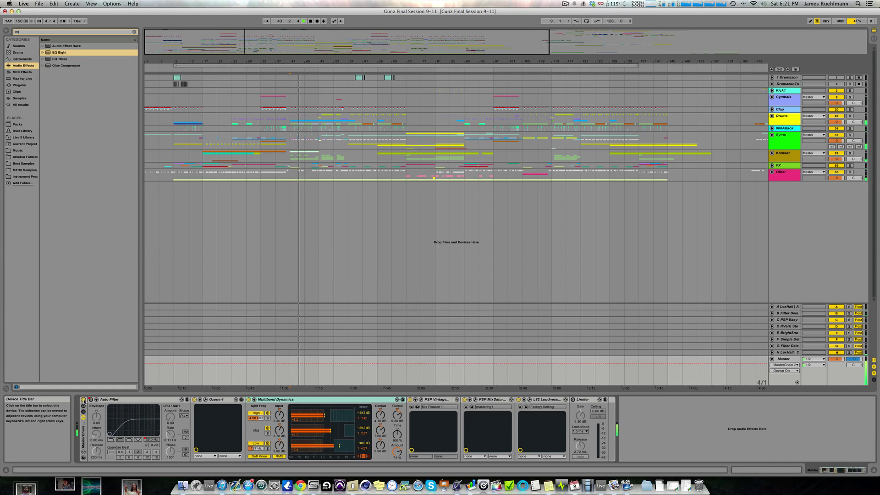
left_click(83, 399)
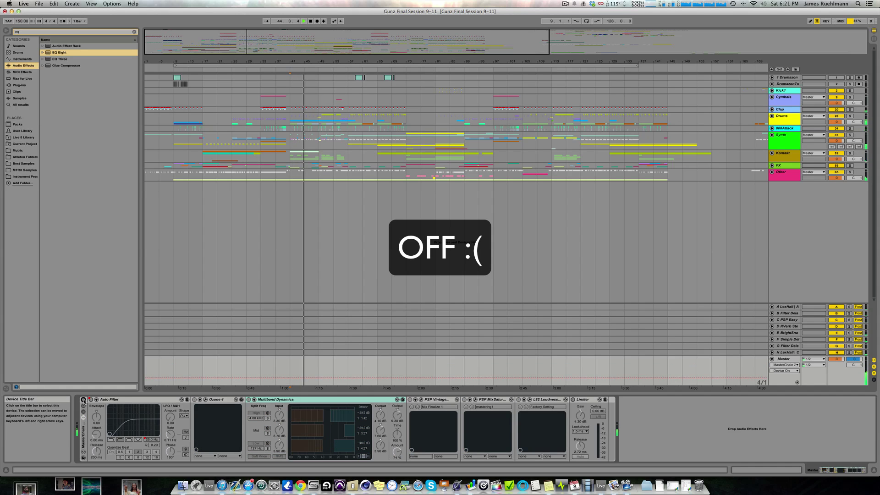
left_click(83, 400)
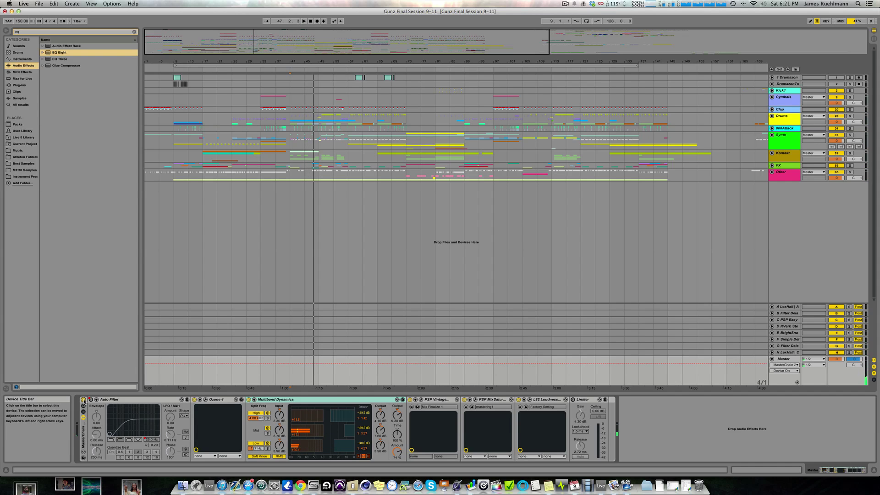
left_click(83, 399)
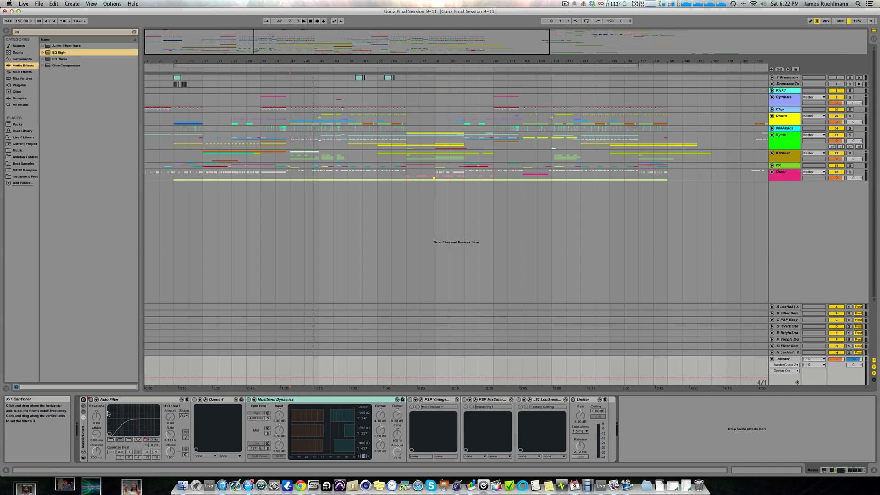
Turn the MasterChain rack on and display the Auto Filter's frequency automation on the Master track.
left_click(83, 400)
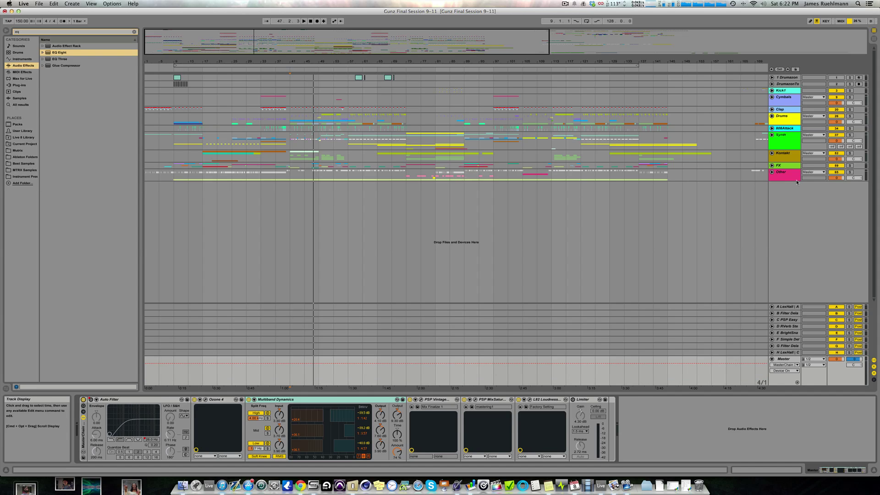
left_click(129, 400)
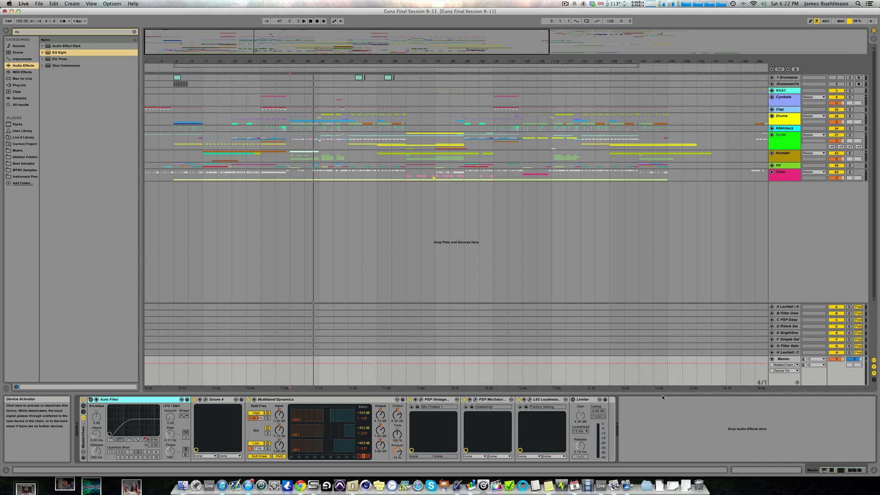
left_click(796, 366)
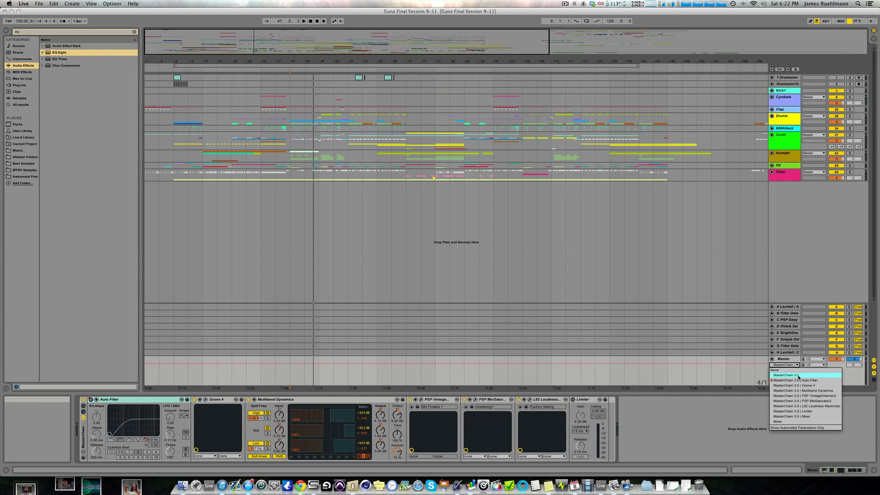
left_click(797, 366)
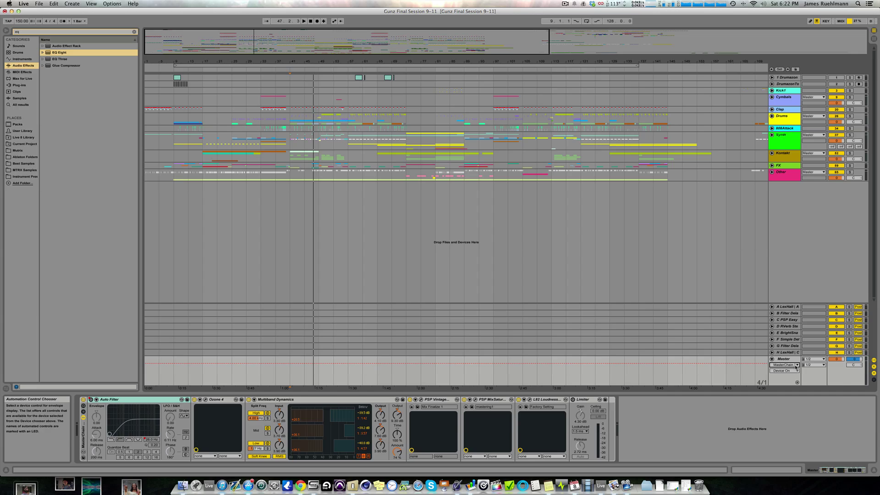
left_click(796, 366)
left_click(798, 380)
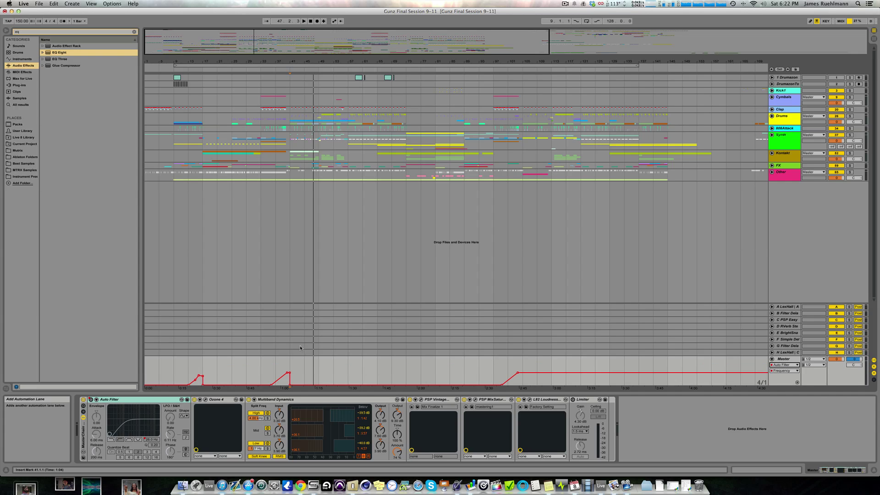
Play the first Auto Filter frequency sweep from bar 13 and switch the MasterChain rack off.
left_click(193, 372)
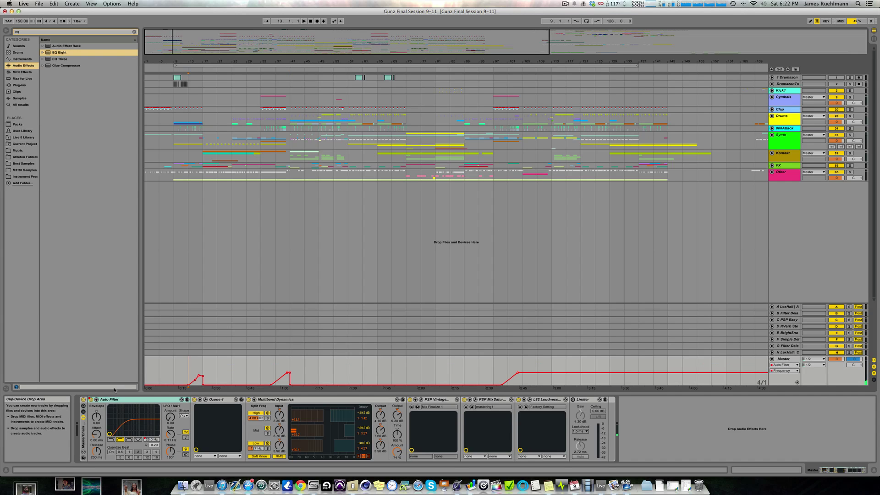
key("space")
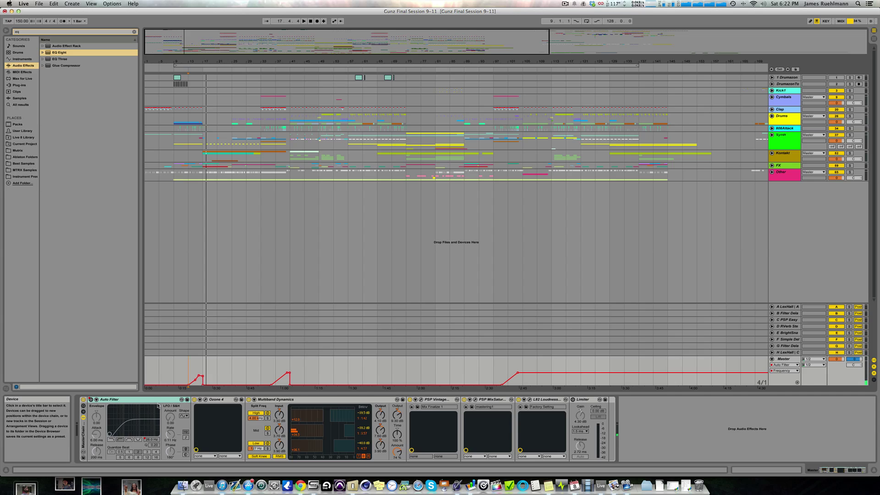
left_click(83, 400)
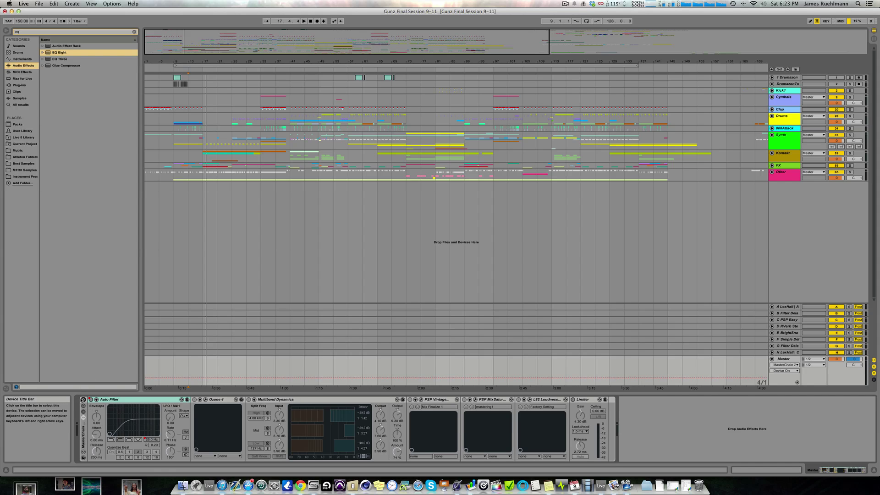
Switch the MasterChain rack back on and open the Ozone 4 plug-in window.
left_click(116, 406)
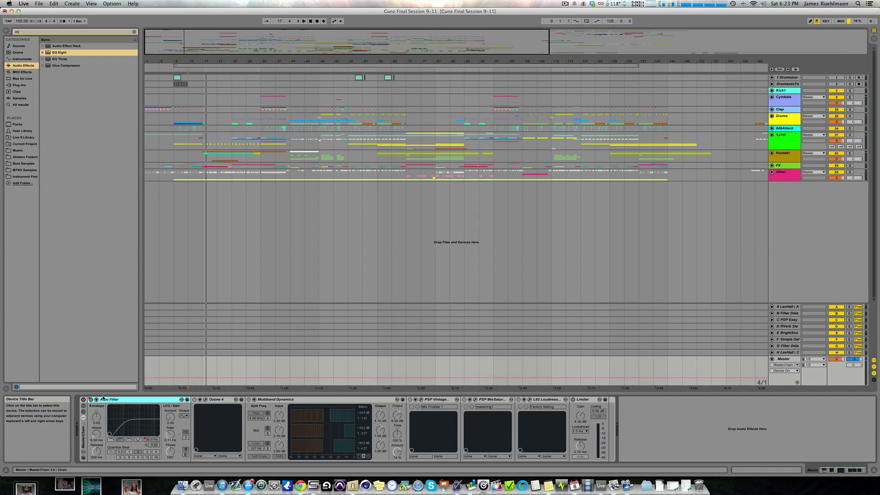
left_click(83, 399)
left_click(206, 401)
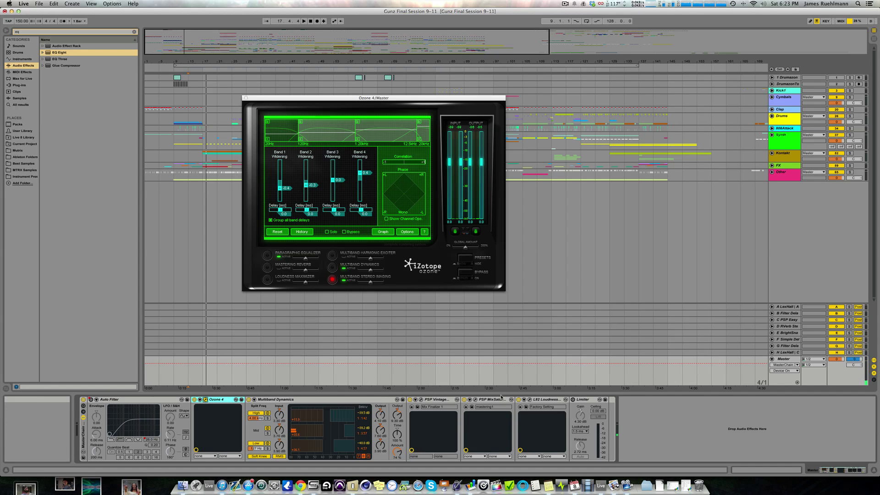
Deactivate the loudness maximizer, PSP MixSaturator2 and Multiband Dynamics devices in the MasterChain rack.
left_click(519, 399)
left_click(464, 400)
left_click(249, 399)
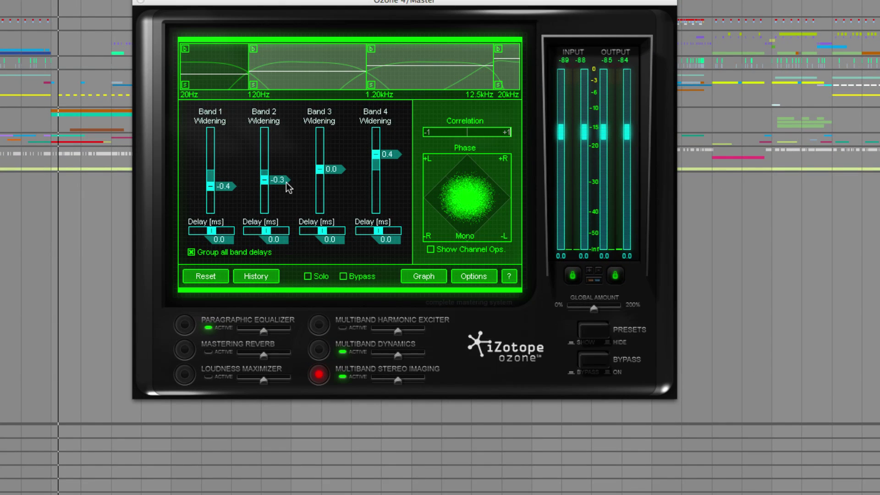
Reposition the Ozone 4 window and examine the side and mid curves of its Paragraphic Equalizer.
left_click_drag(404, 4, 480, 57)
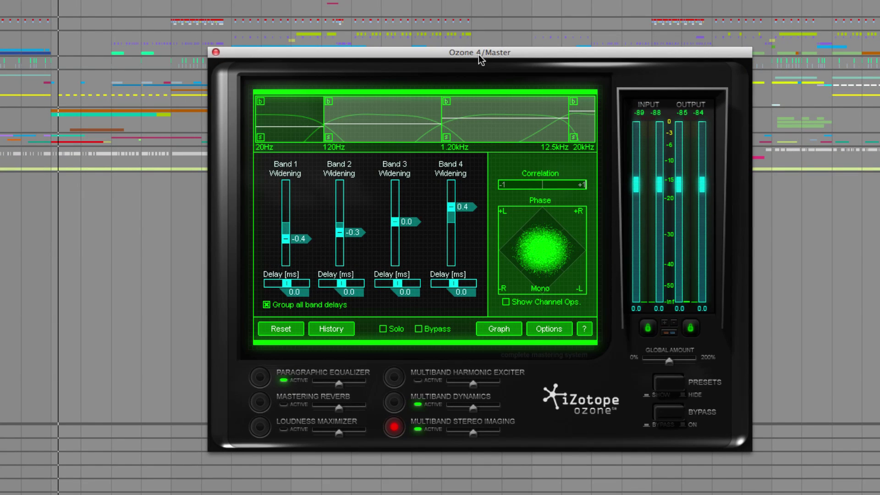
left_click(252, 379)
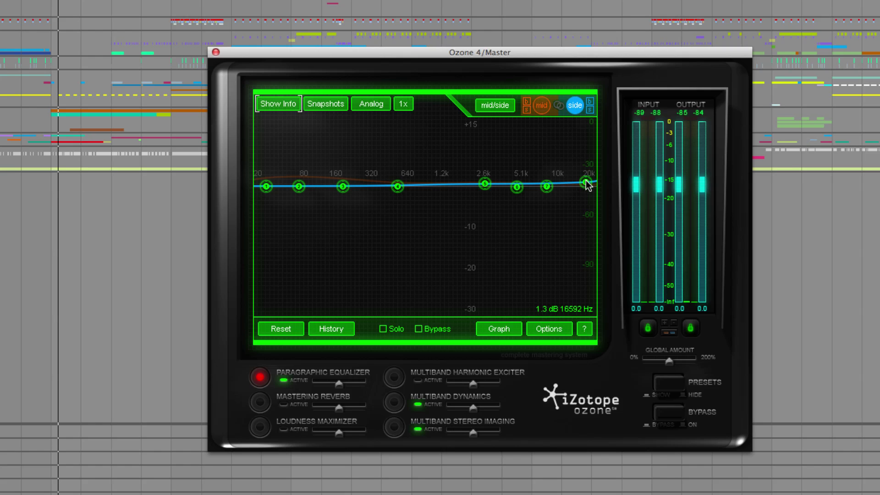
left_click(577, 108)
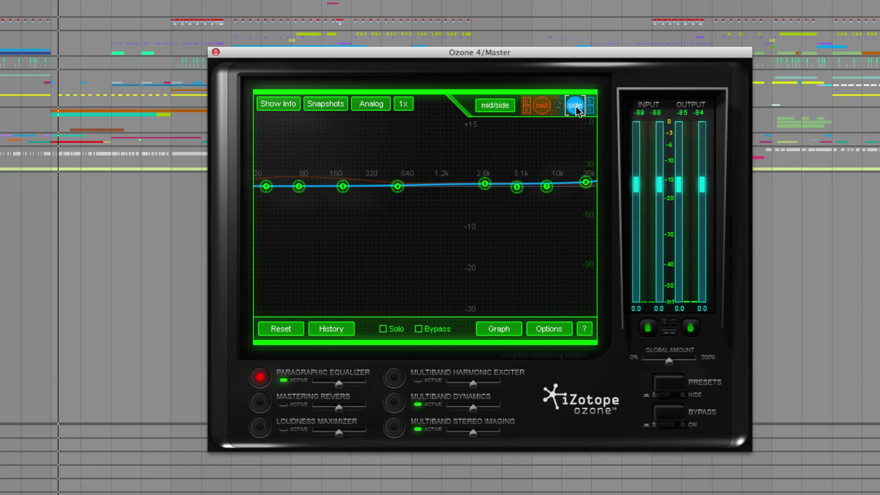
left_click(548, 115)
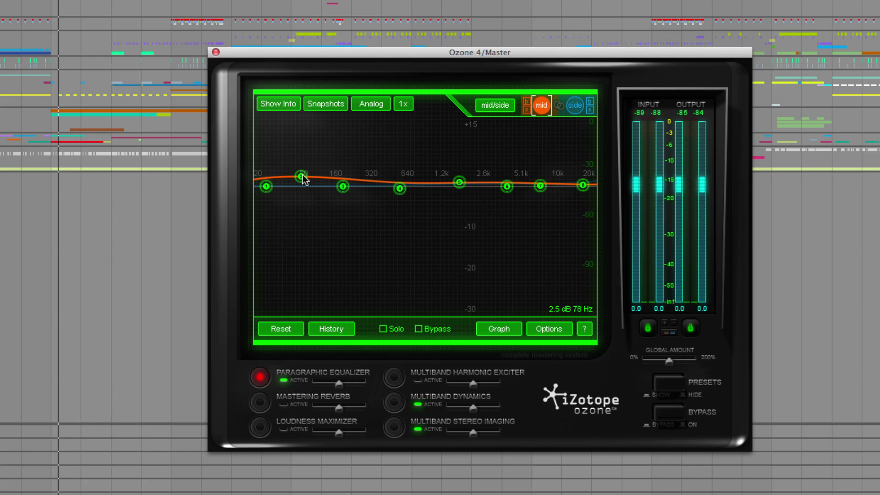
Examine the band mix and gain settings of each frequency band in Ozone 4's Multiband Dynamics module.
left_click(394, 401)
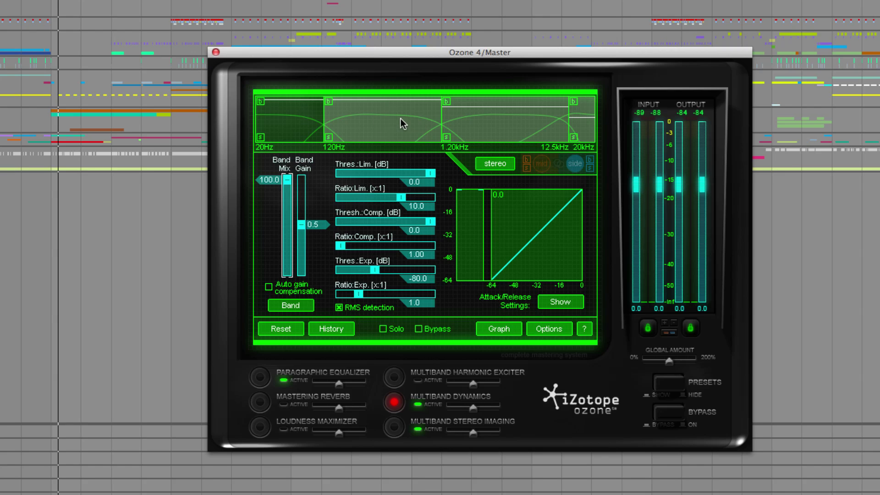
left_click(491, 124)
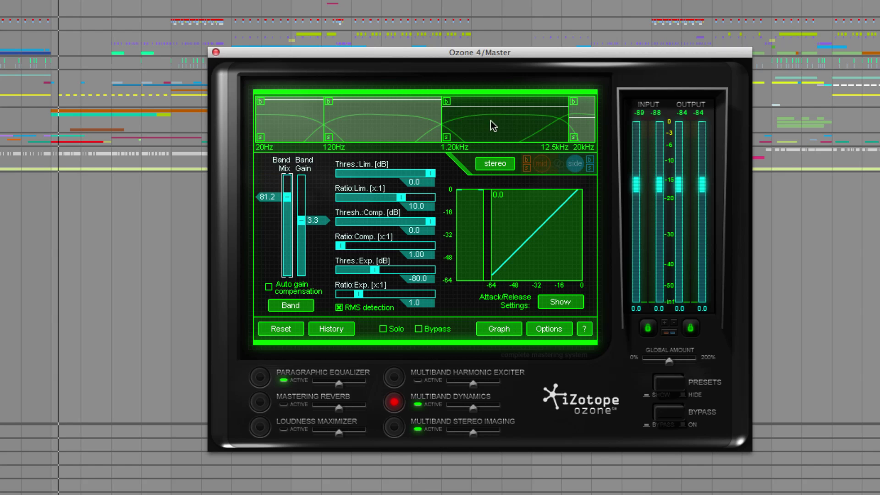
left_click(585, 115)
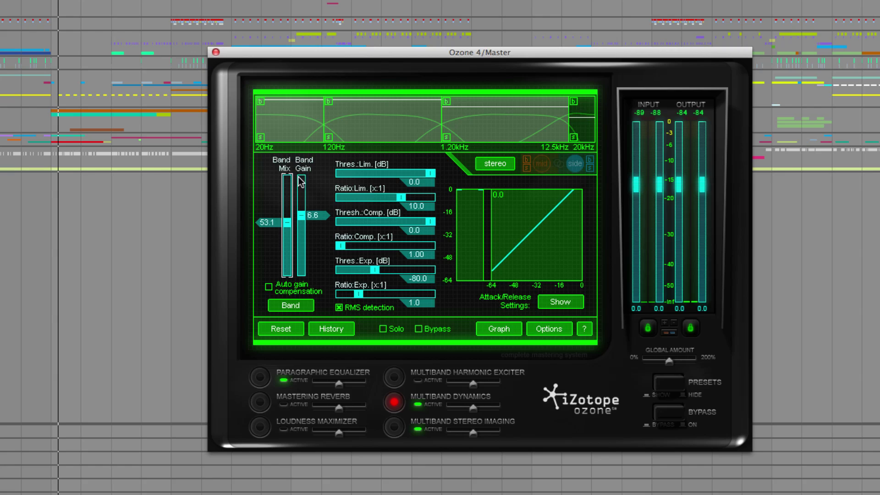
left_click(488, 129)
left_click(421, 134)
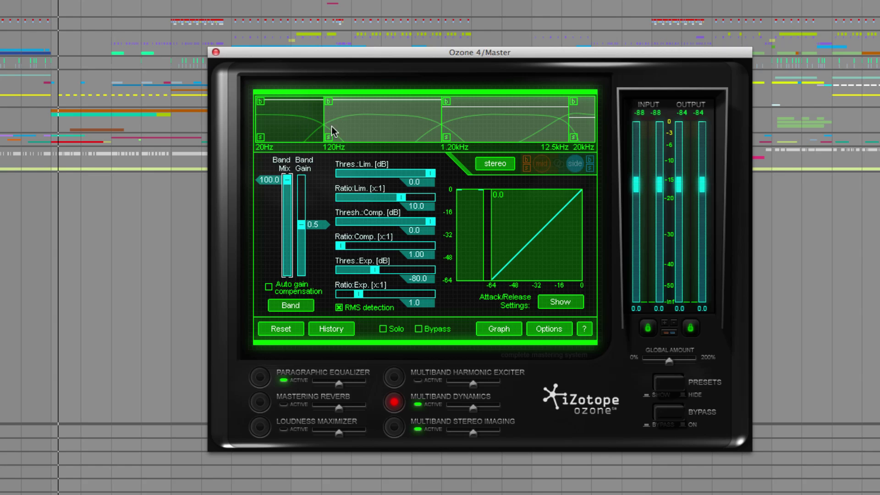
left_click(535, 132)
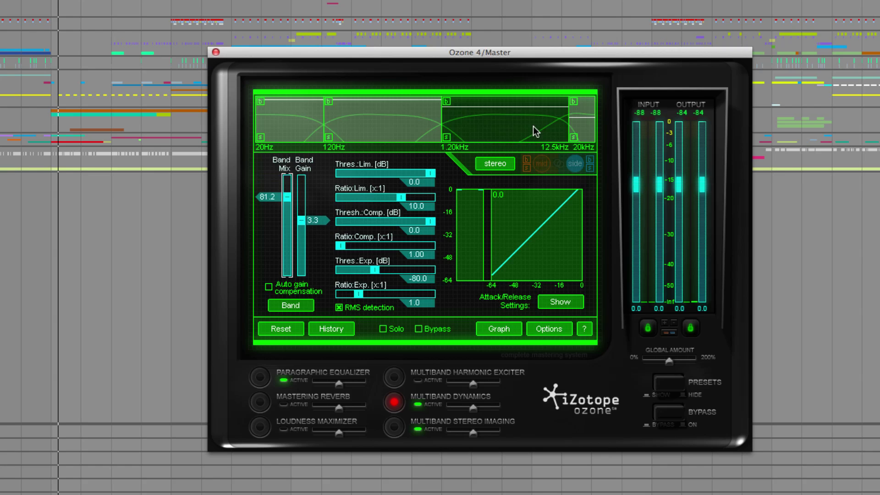
left_click(387, 130)
left_click(386, 125)
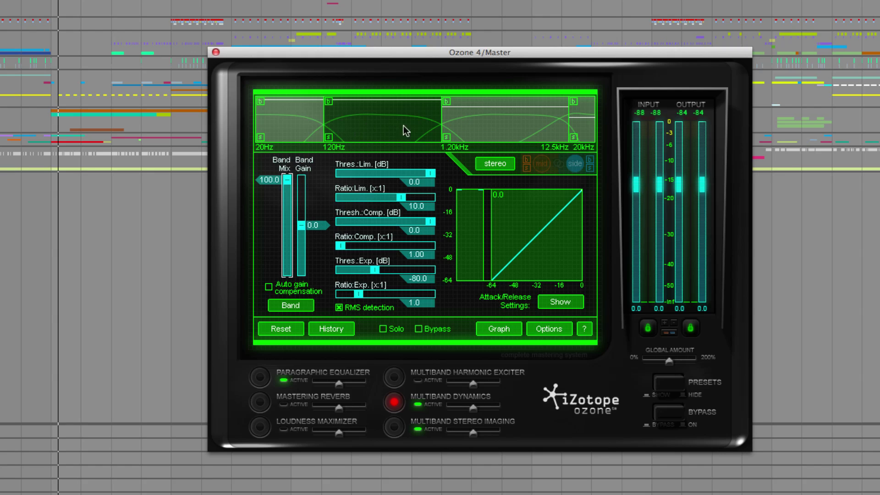
left_click(486, 126)
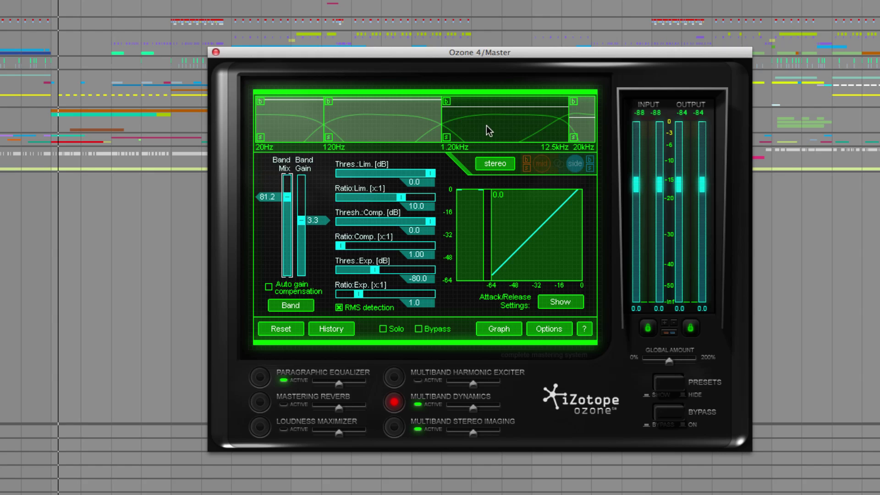
Examine the highest band of Ozone 4's Multiband Dynamics and the band widening in Multiband Stereo Imaging, and close the plug-in window.
left_click(582, 125)
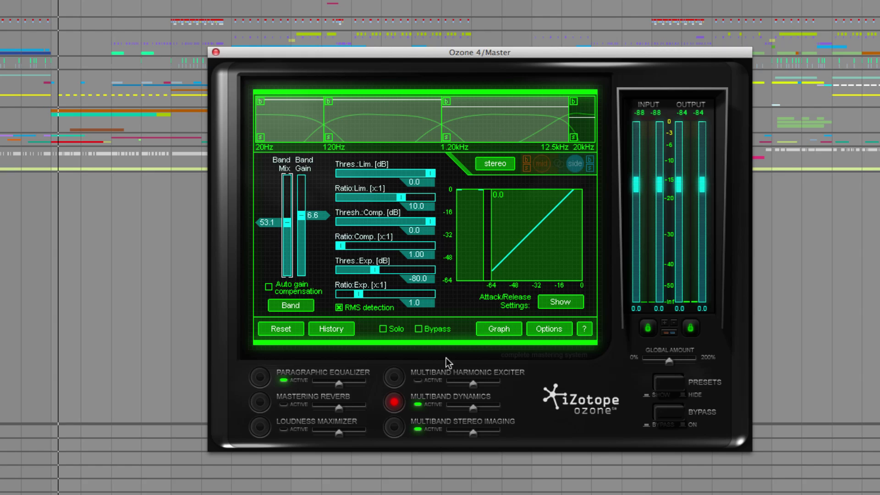
left_click(394, 428)
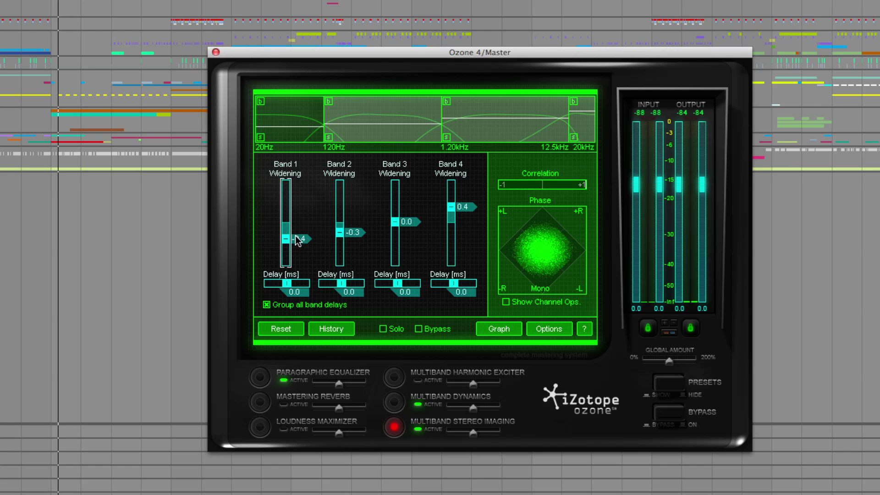
left_click(378, 114)
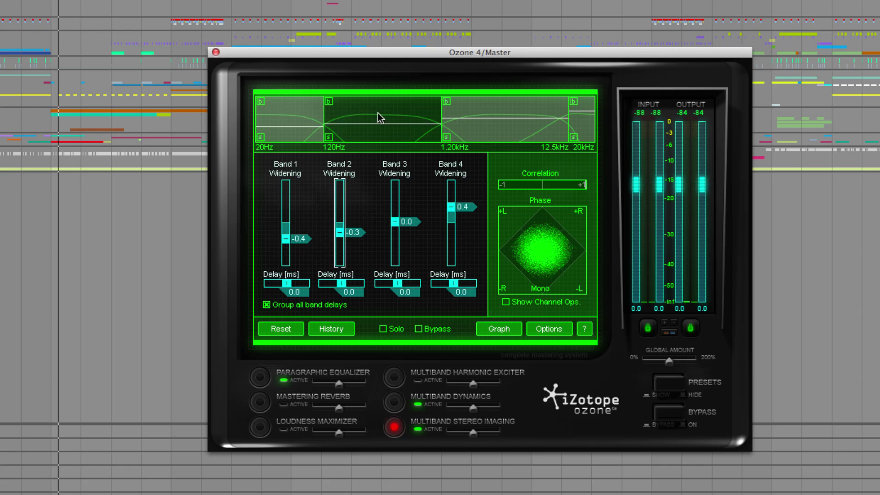
left_click(592, 109)
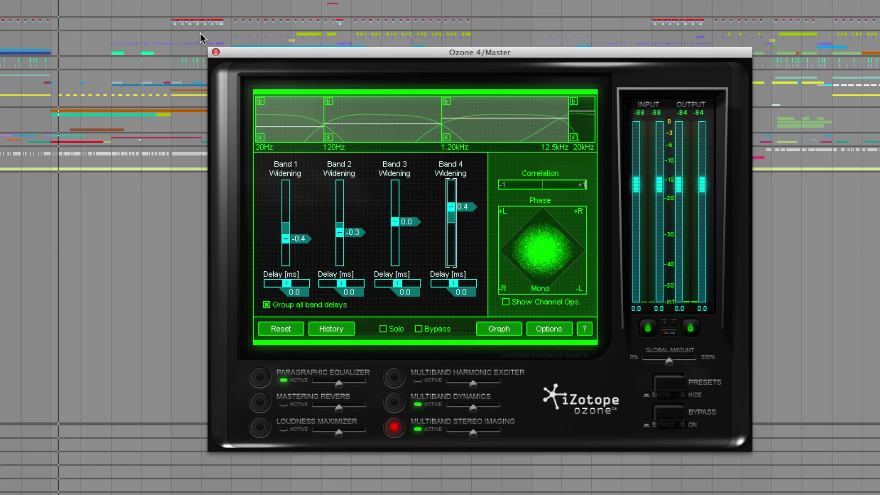
left_click(216, 51)
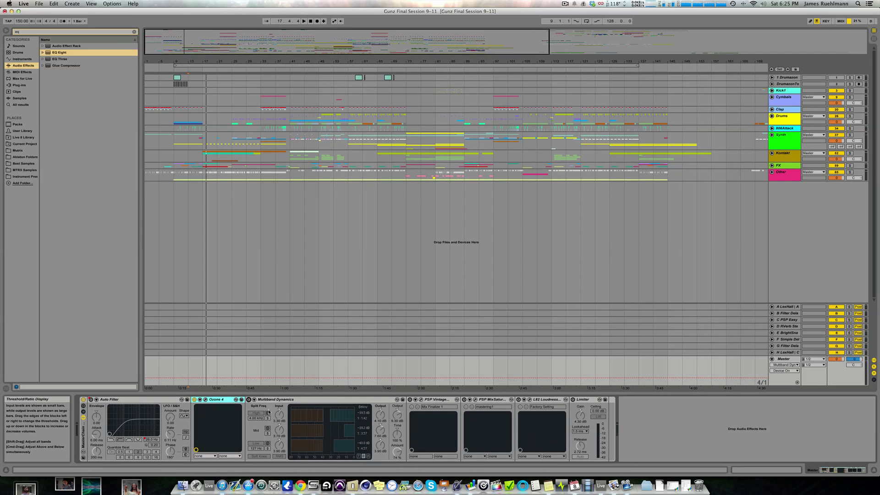
Switch the rack's Multiband Dynamics device on and back off, leaving that device selected.
left_click(272, 401)
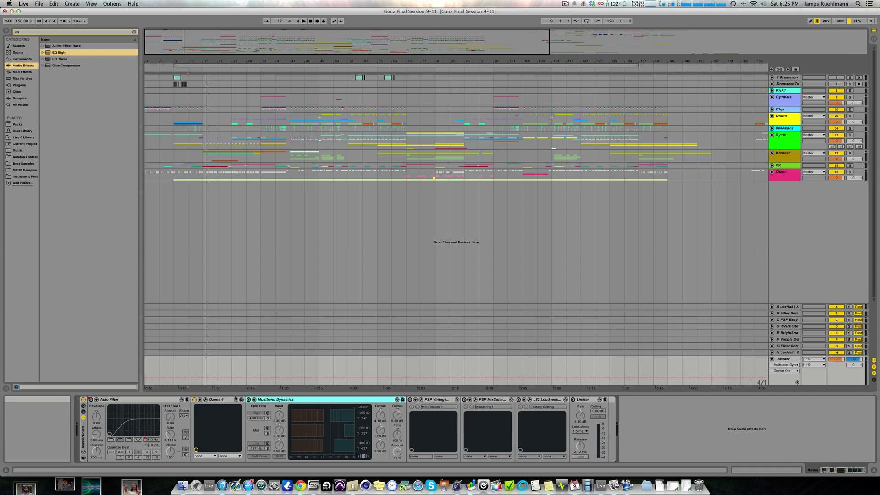
left_click(248, 399)
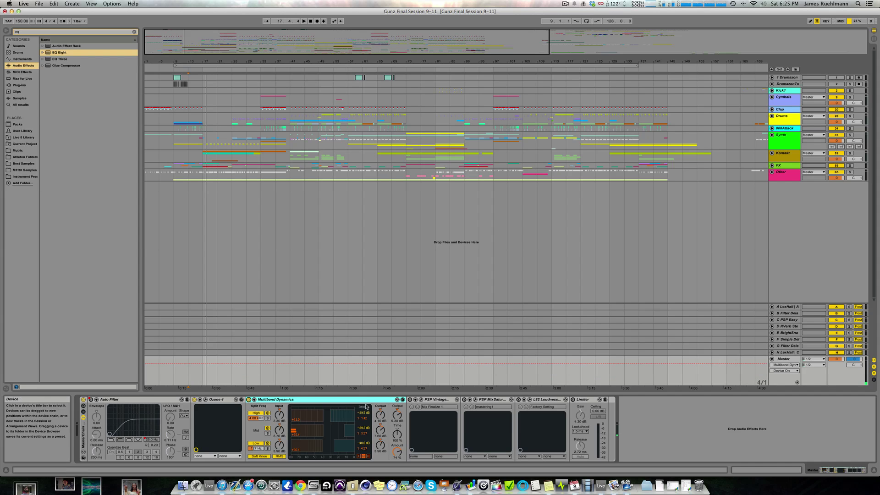
left_click(249, 400)
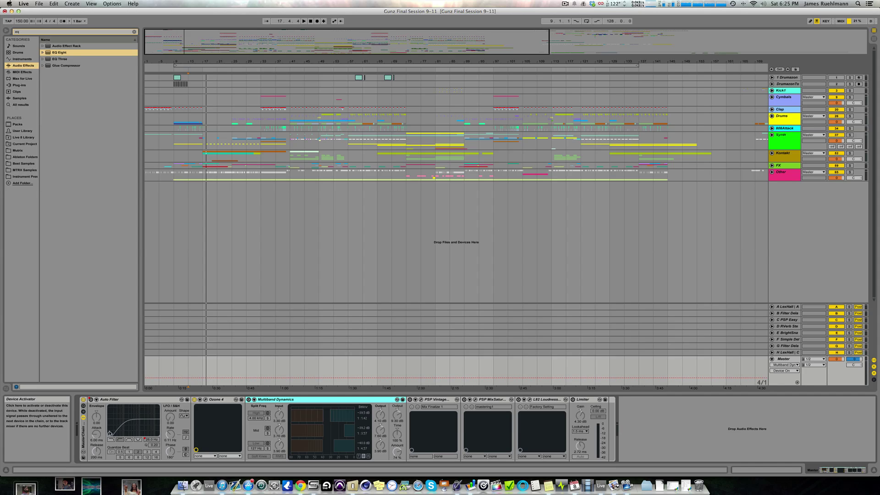
left_click(83, 435)
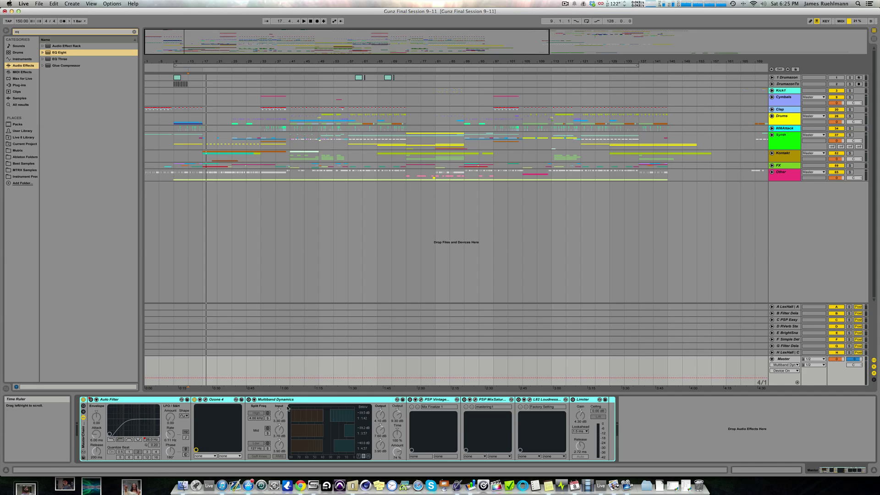
left_click(358, 401)
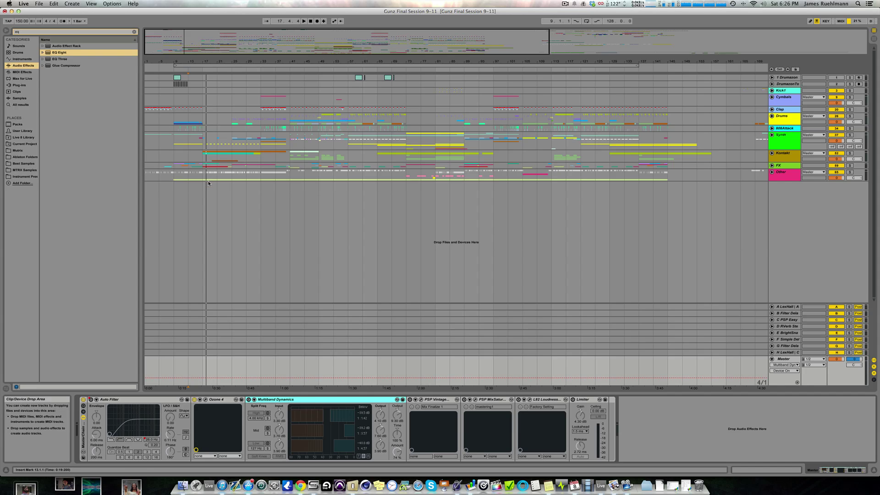
Play the arrangement from about bar 41 and show the Master track's devices.
left_click(785, 179)
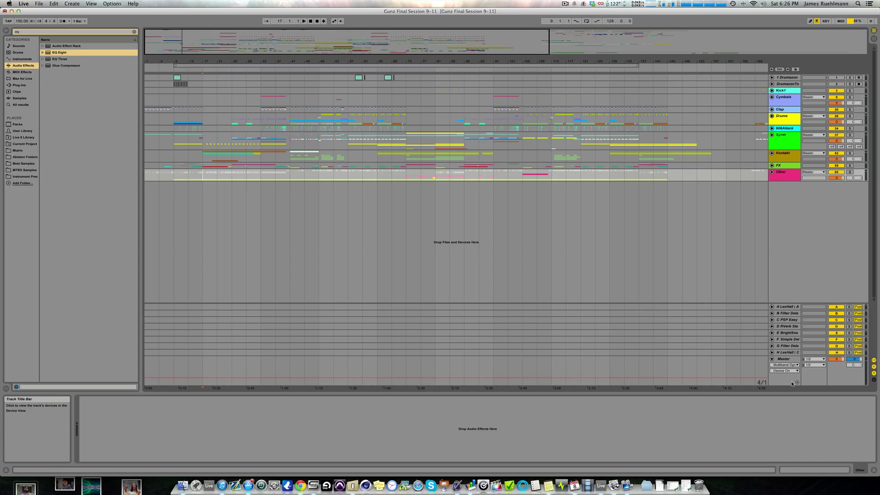
left_click(784, 359)
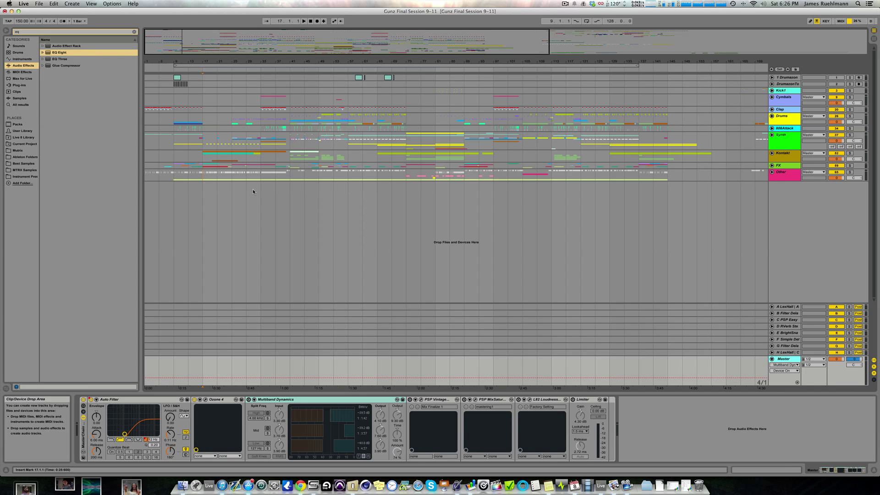
key("space")
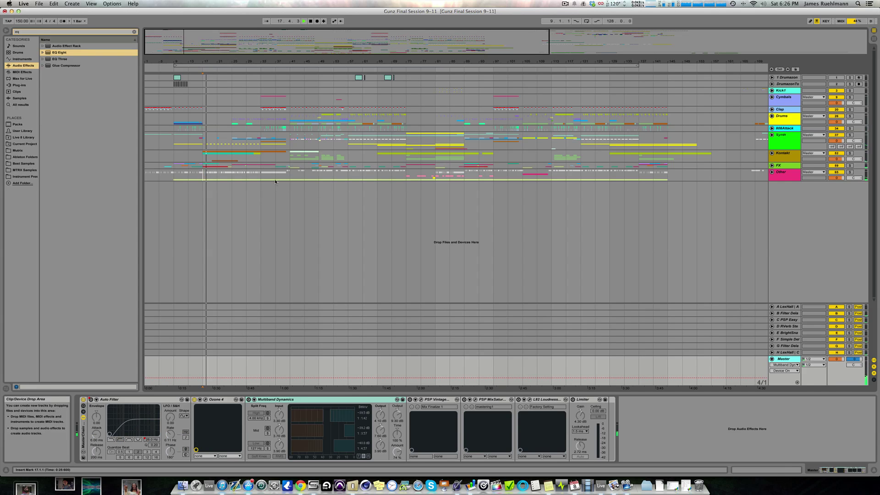
left_click(291, 176)
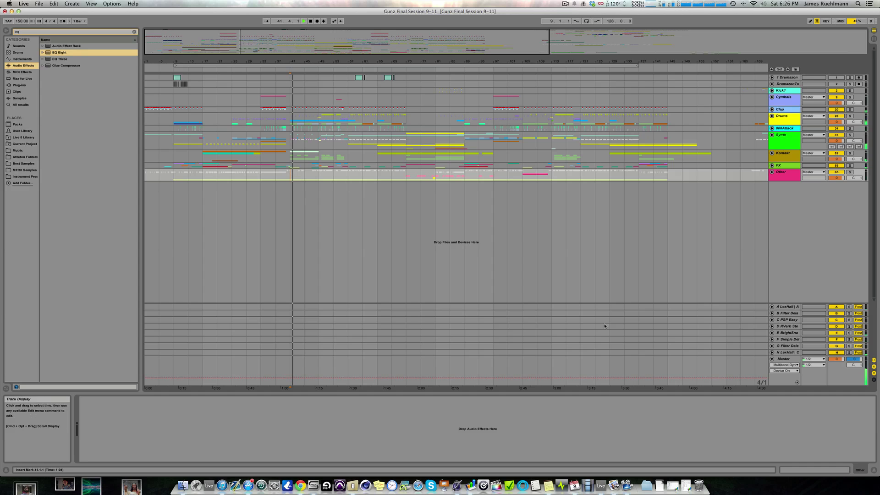
left_click(257, 374)
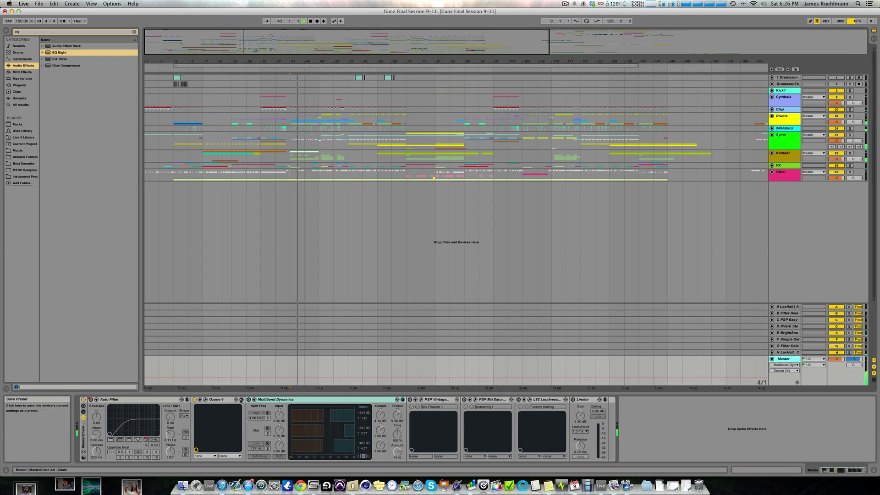
Compare the playing mix with the Multiband Dynamics device on and off, and leave the device activated.
left_click(249, 399)
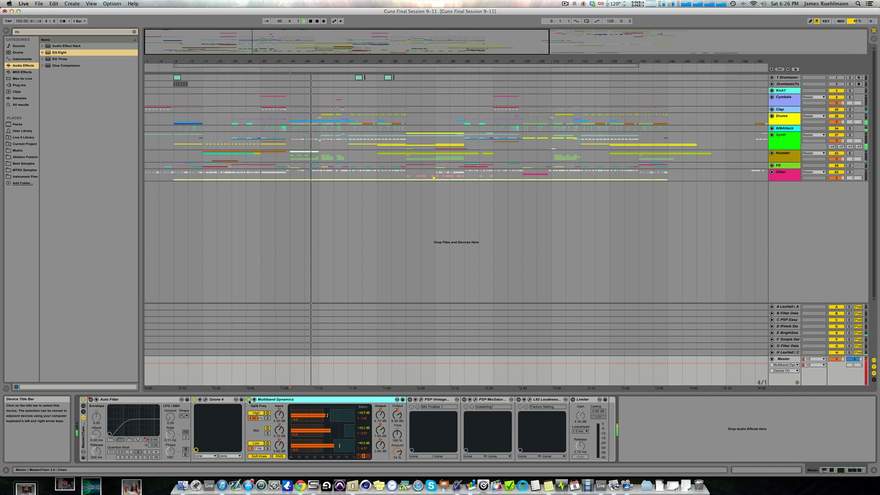
left_click(249, 399)
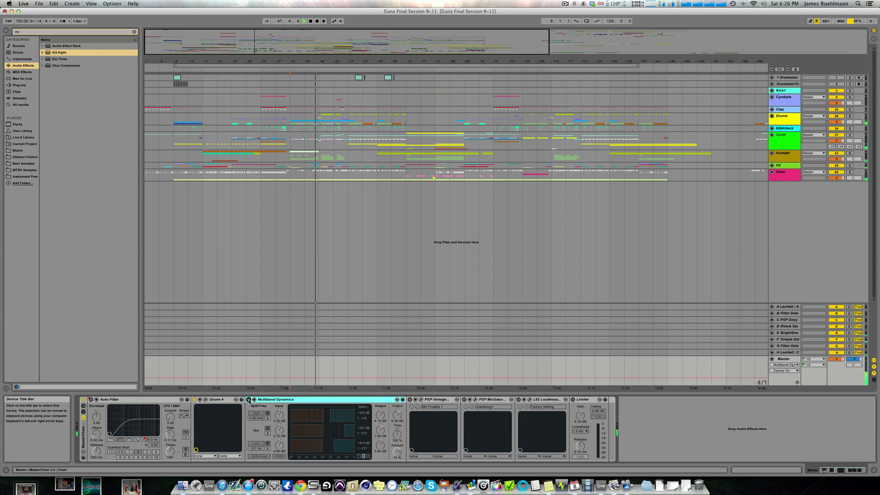
left_click(248, 400)
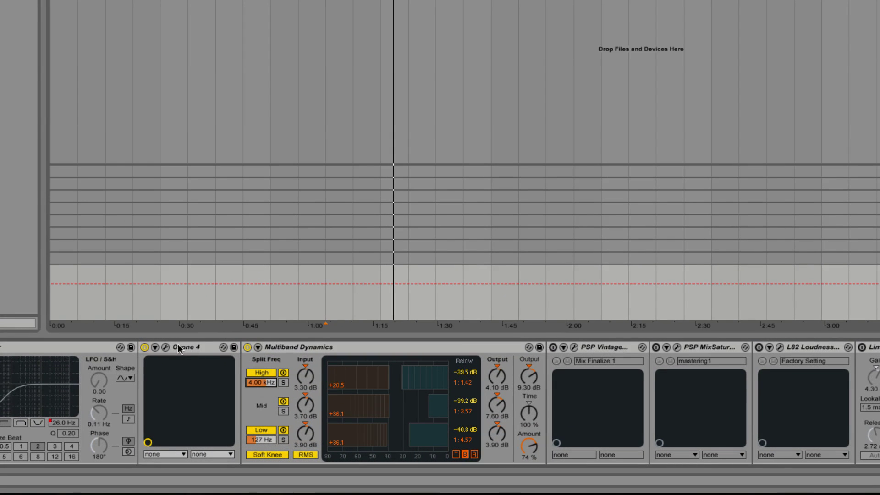
Reopen Ozone 4 to view its Multiband Dynamics module, and close the plug-in window.
left_click(166, 347)
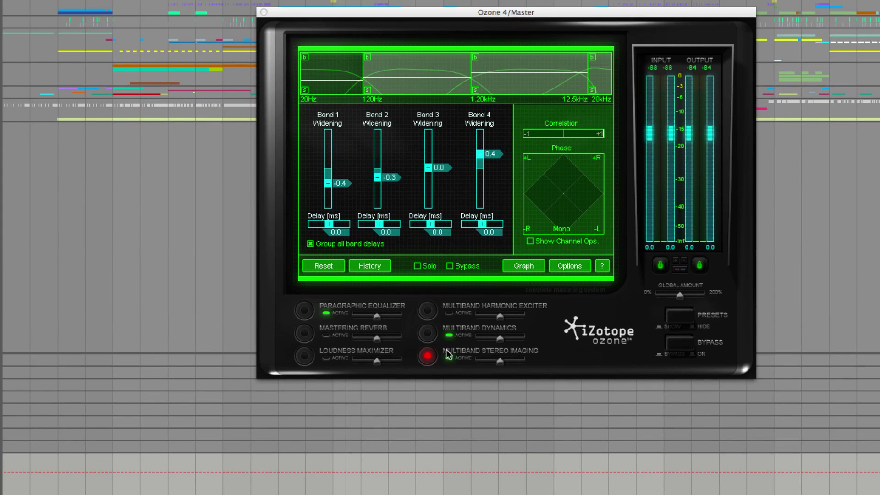
left_click(428, 333)
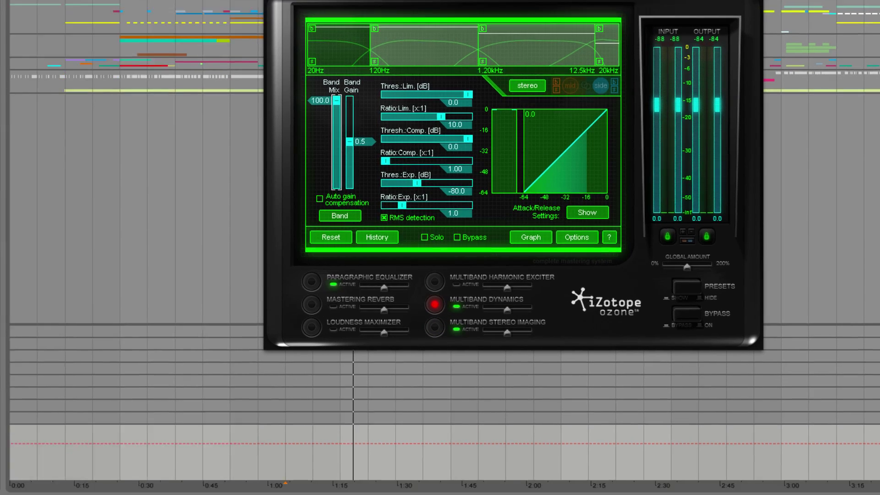
left_click(263, 12)
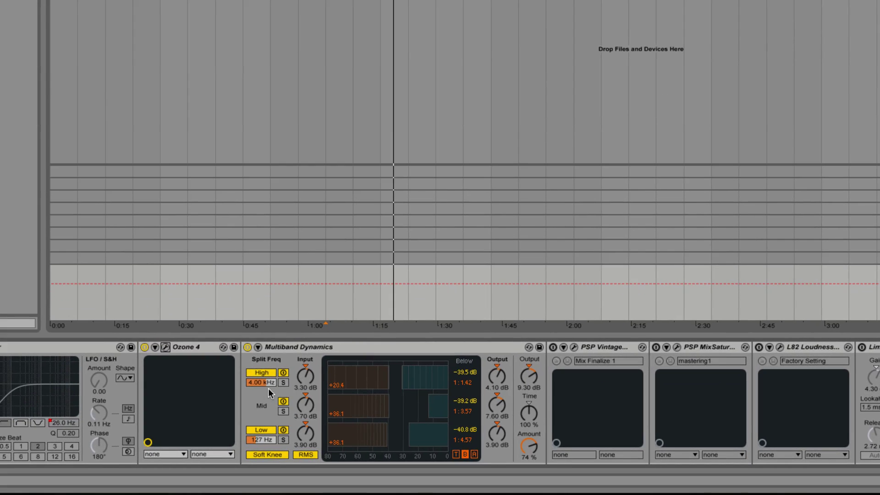
Try a high split frequency of 3.16 kHz in the Multiband Dynamics device, restore 4.00 kHz, and select the low split frequency.
left_click_drag(265, 384, 265, 390)
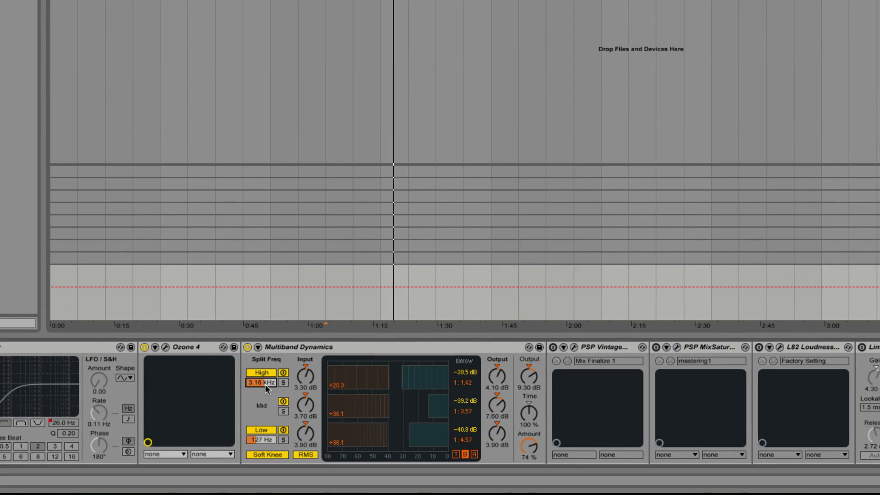
key("Delete")
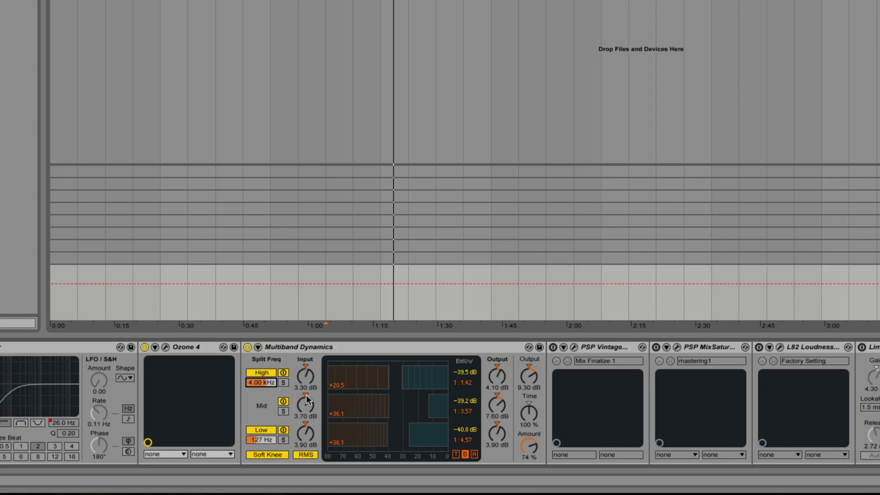
left_click(260, 439)
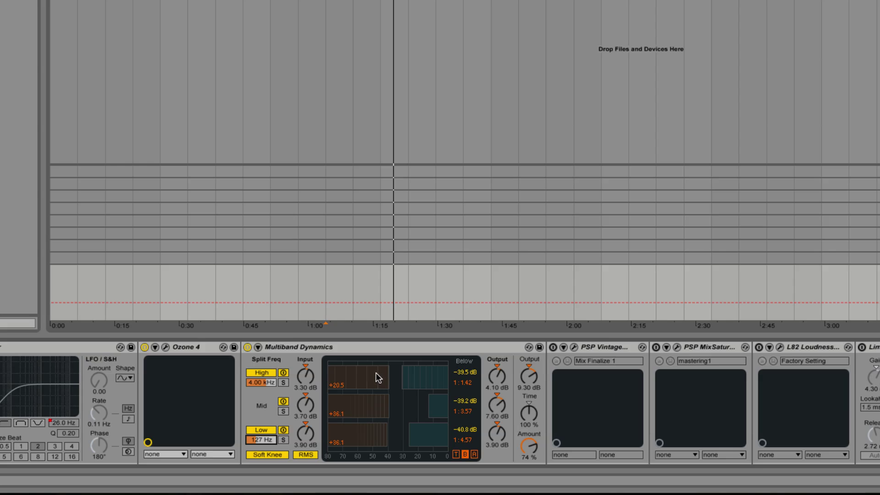
Examine the threshold blocks and the time, below and above settings of each band in the Multiband Dynamics device.
left_click_drag(387, 372, 376, 379)
left_click(456, 456)
left_click(462, 455)
left_click(472, 455)
left_click(464, 455)
left_click(455, 455)
left_click_drag(344, 386, 344, 384)
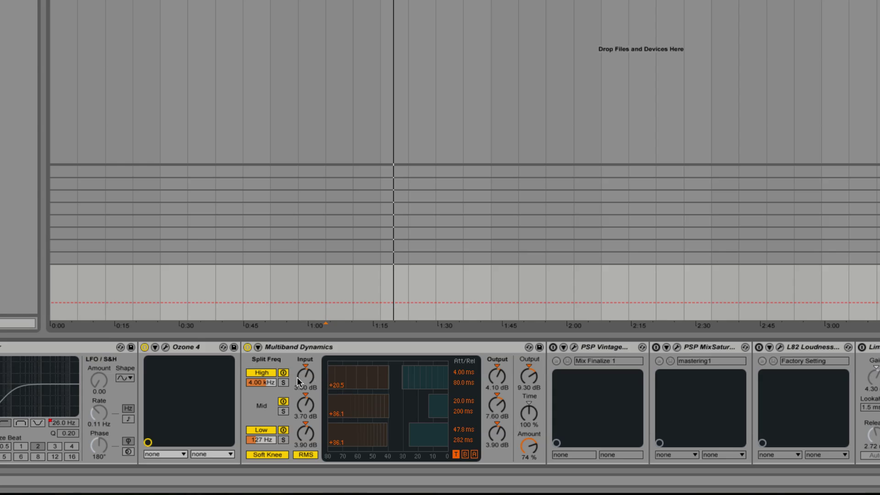
Solo the high and mid bands of the Multiband Dynamics device in turn during playback, and select its Amount control.
left_click(284, 383)
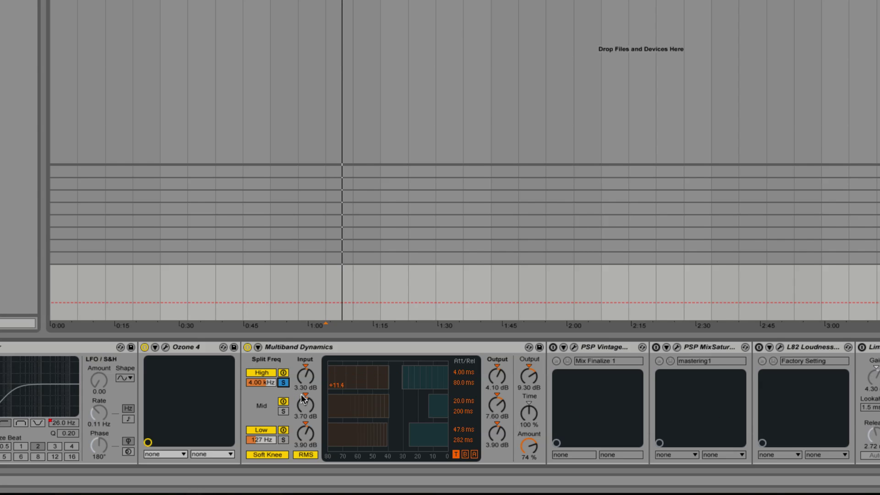
left_click(283, 411)
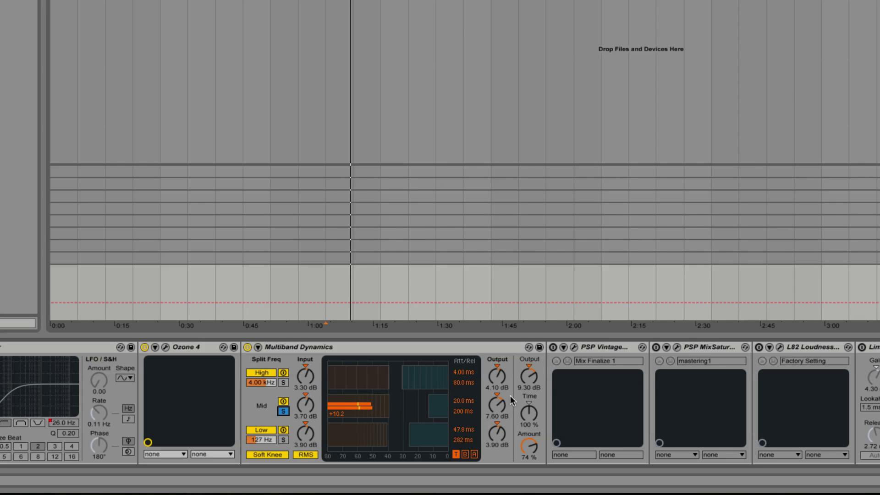
left_click(531, 447)
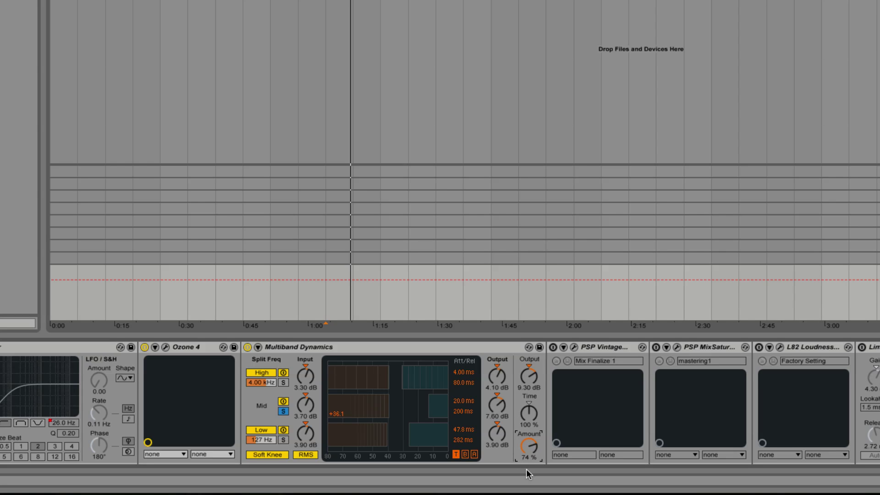
Review the above, below and time settings of the Multiband Dynamics device once more, and unsolo the mid band.
left_click(474, 453)
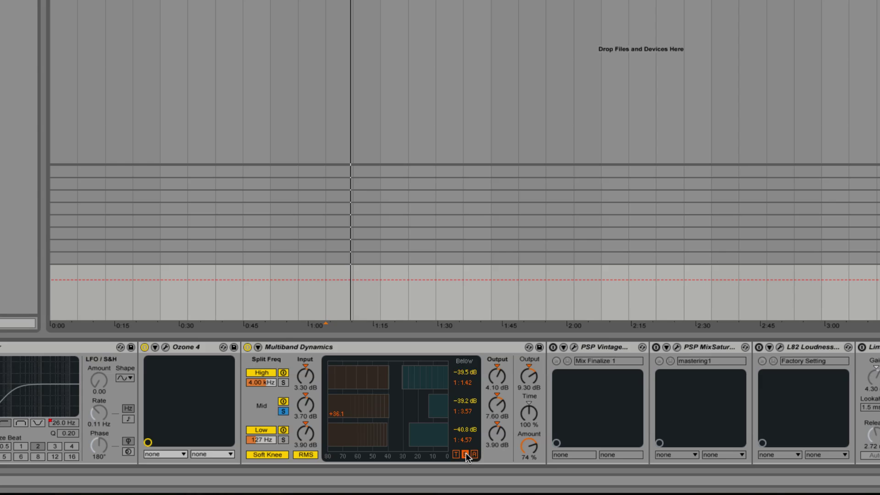
left_click(466, 453)
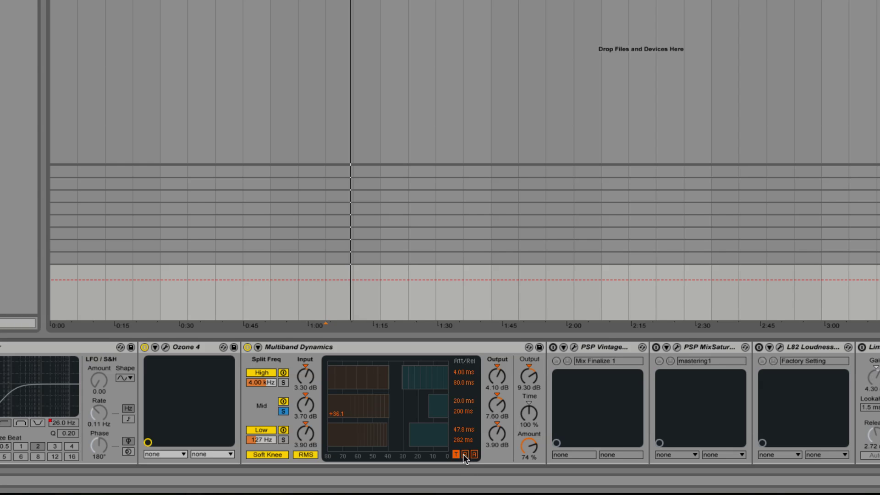
left_click(456, 454)
left_click(282, 412)
Activate PSP VintageWarmer2 and open its window to view the Mix Finalize 1 settings, and deactivate the device again.
left_click(553, 347)
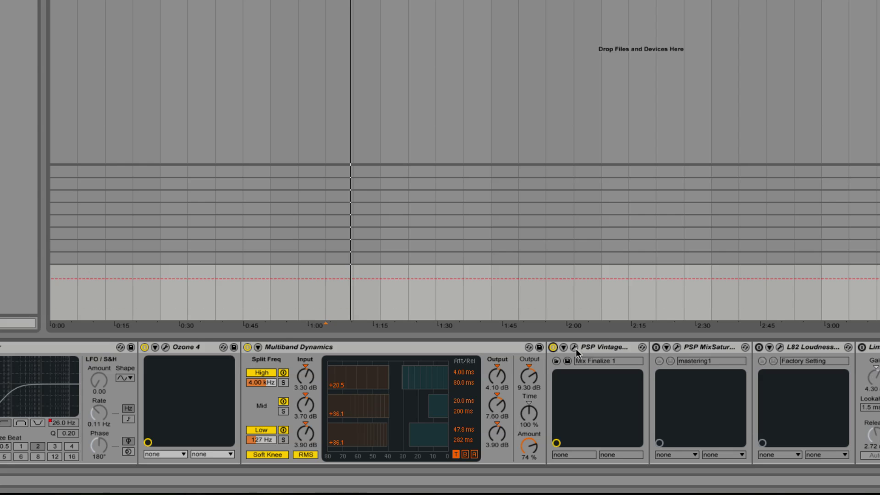
left_click(574, 347)
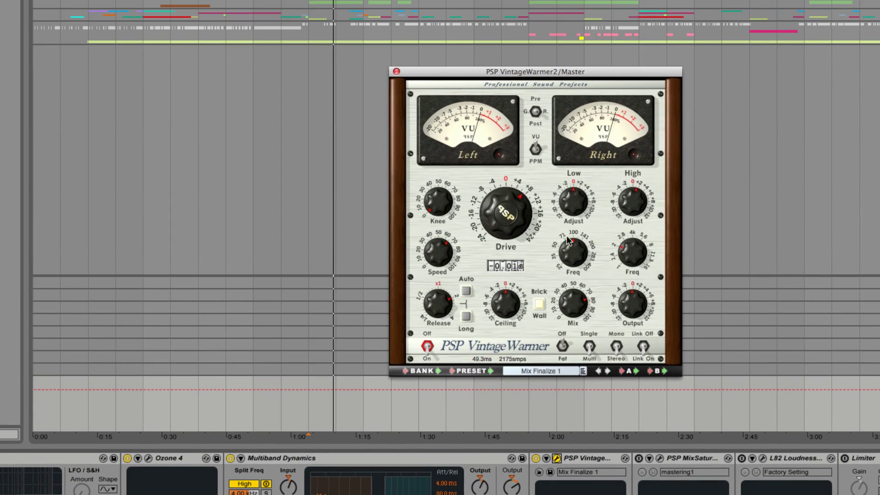
left_click(536, 458)
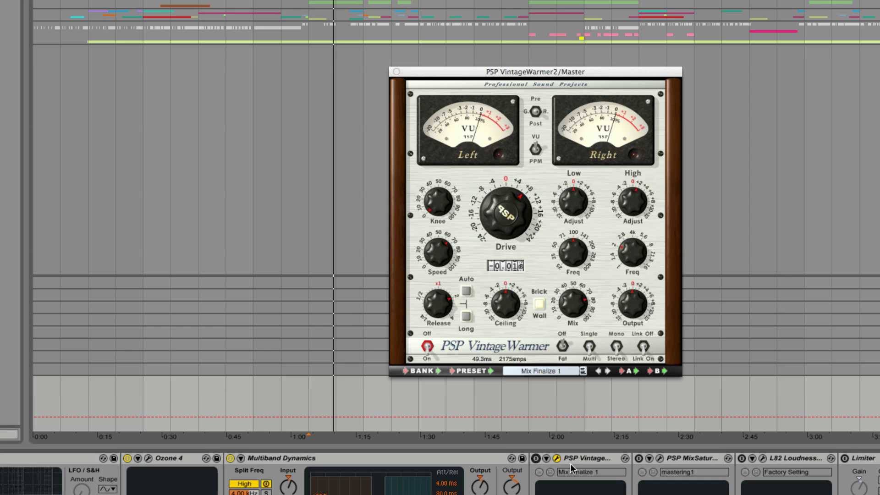
left_click(589, 465)
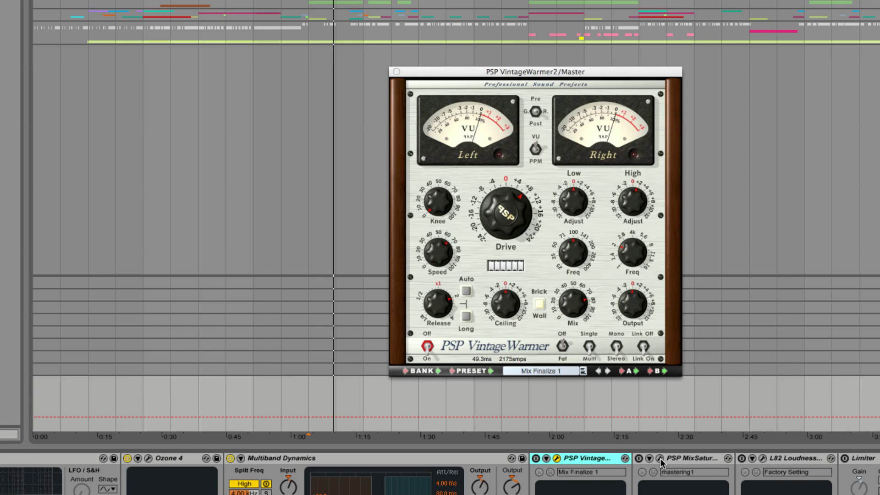
View the PSP MixSaturator2 mastering1 settings briefly, close its window, and select the neighbouring dynamics and saturation devices in turn.
left_click(660, 458)
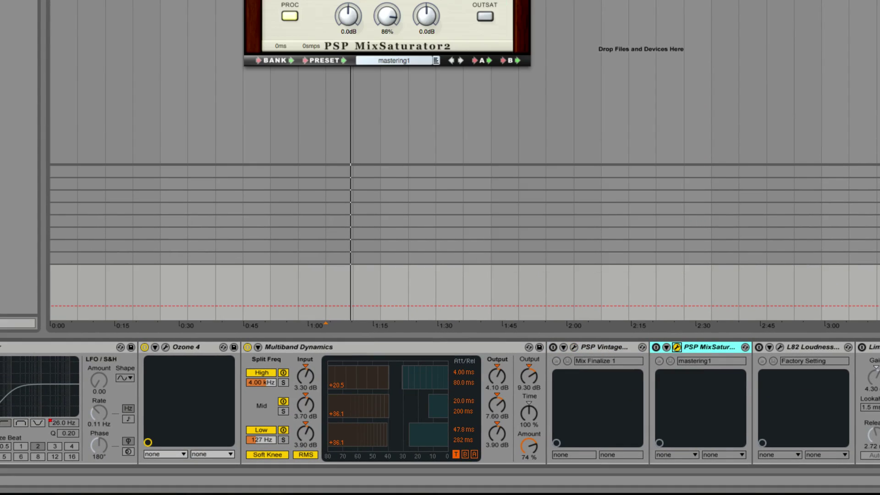
left_click(677, 347)
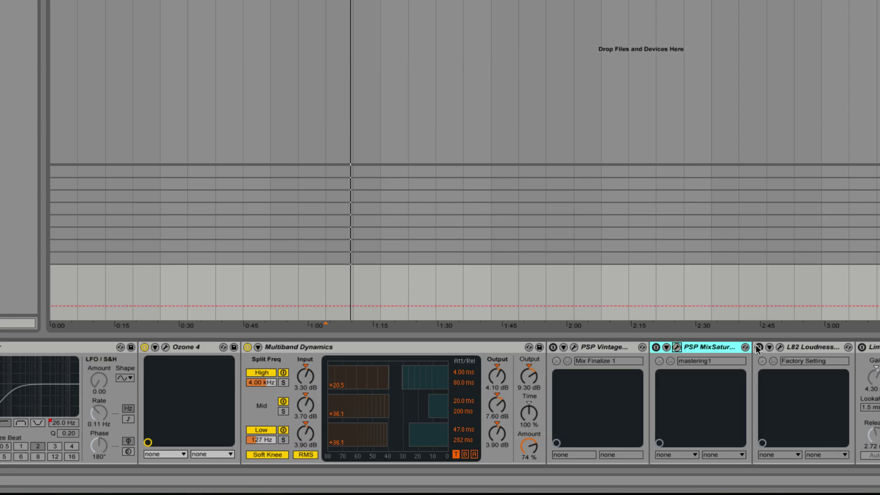
left_click(615, 348)
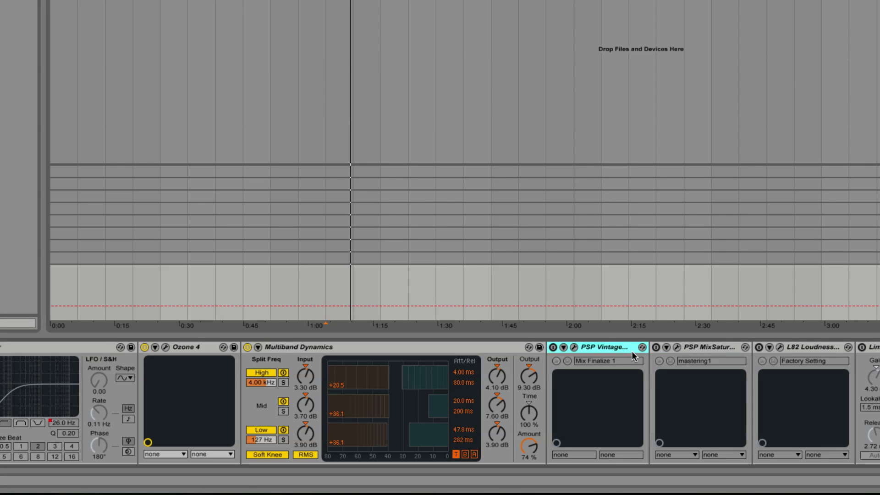
left_click(705, 348)
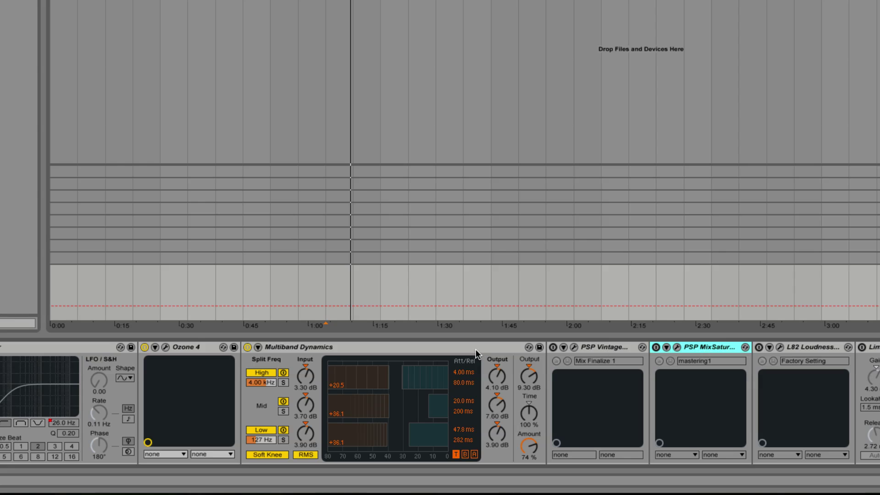
left_click(475, 348)
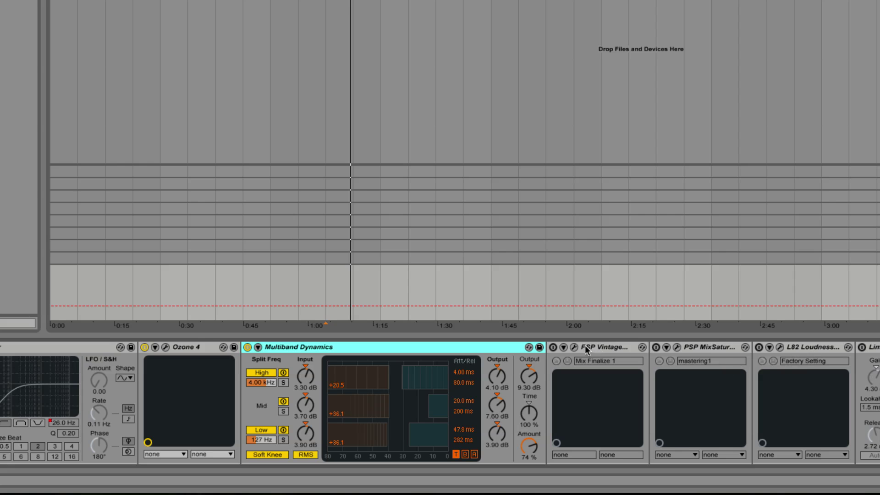
left_click(616, 347)
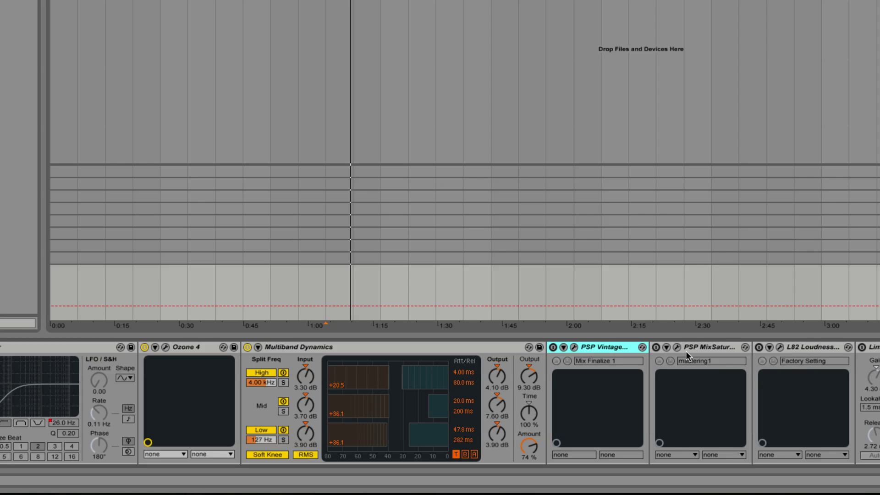
Activate PSP VintageWarmer2, compare it off and on during playback with its window open, and show the PSP MixSaturator2 window.
left_click(553, 347)
left_click(574, 348)
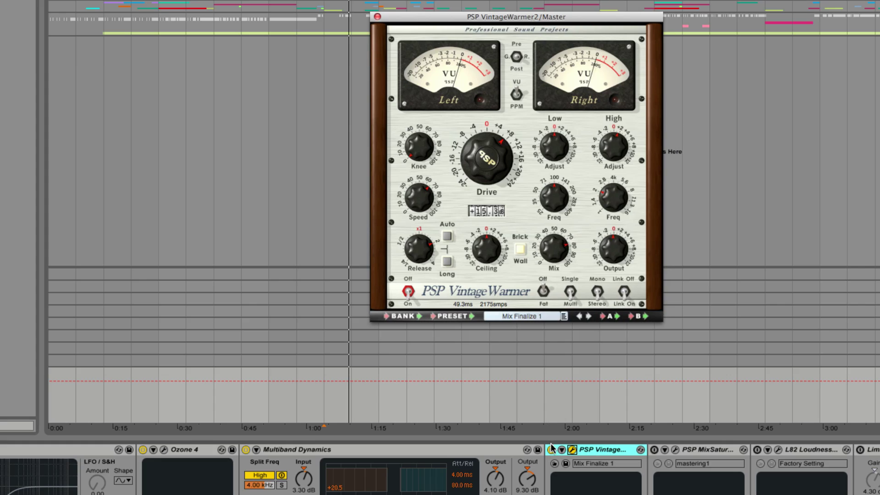
left_click(551, 450)
key("space")
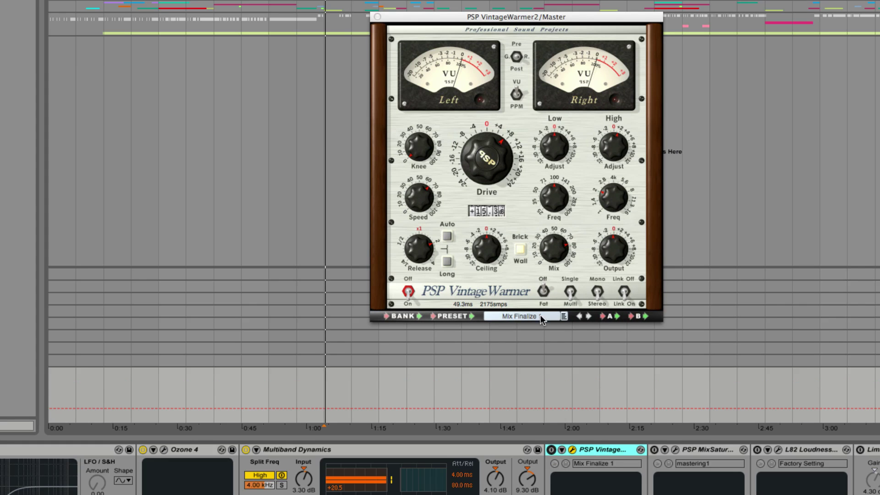
left_click(552, 450)
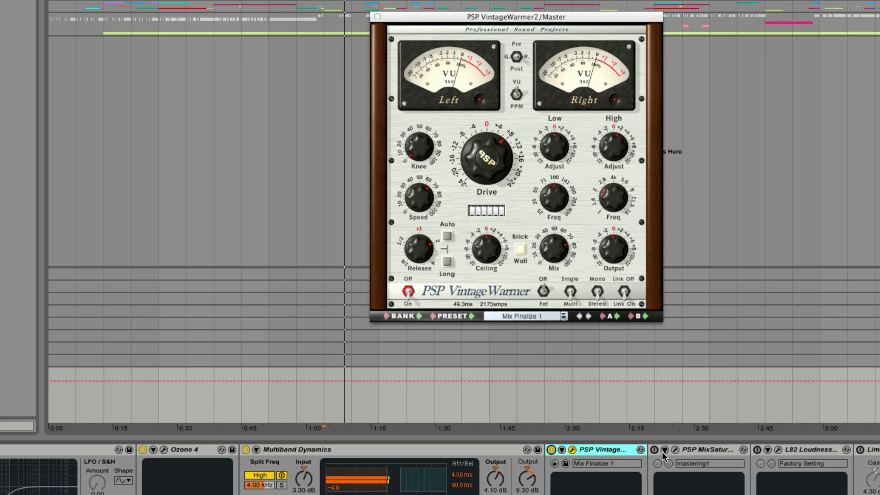
left_click(674, 450)
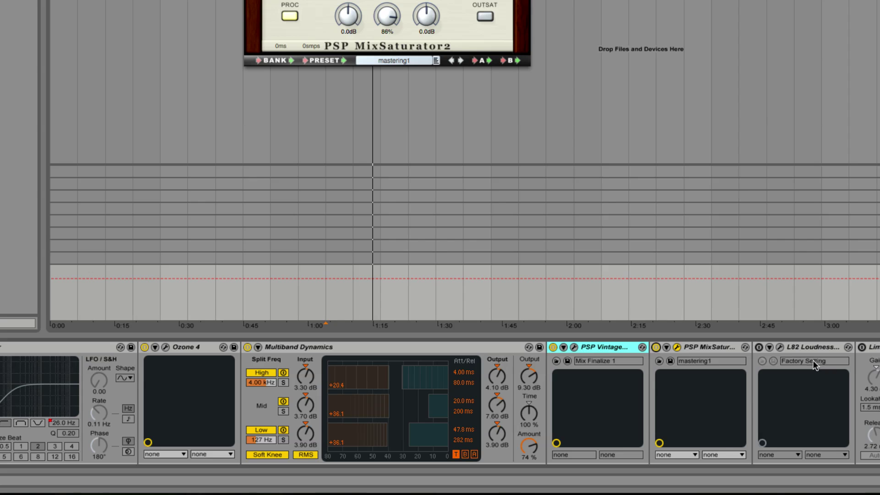
Open the L82 Loudness Maximizer window and move it below the arrangement clips to view its settings.
left_click(778, 349)
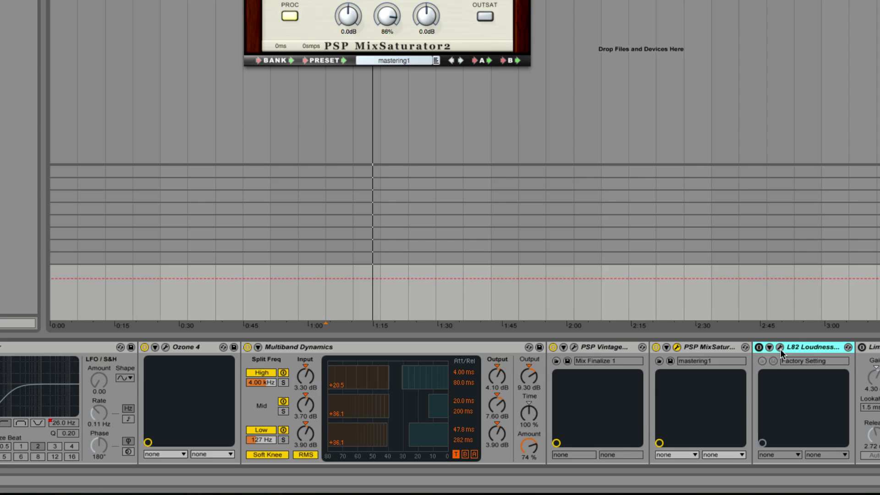
left_click(782, 349)
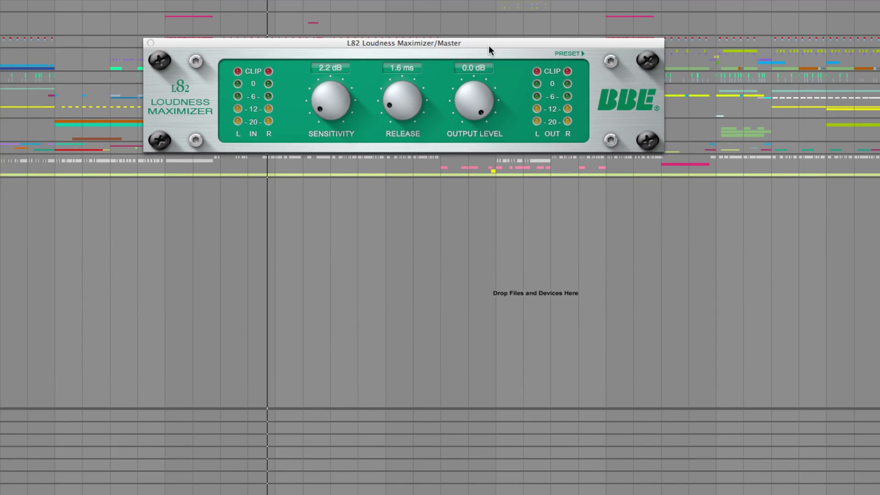
left_click_drag(488, 45, 599, 216)
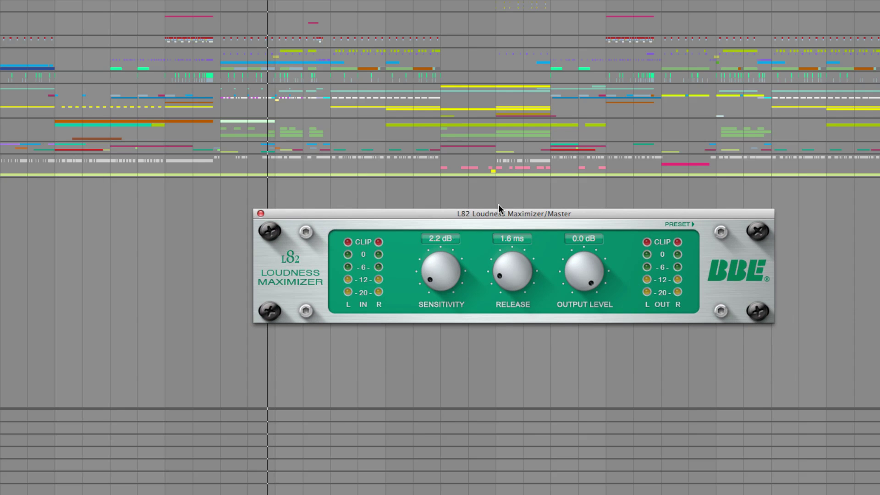
left_click_drag(499, 214, 499, 206)
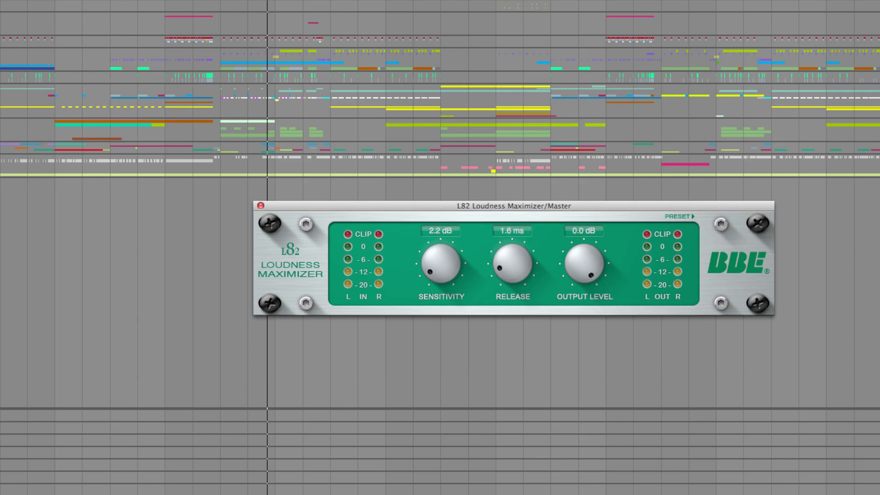
Activate the L82 Loudness Maximizer during playback from the section before 1:15 and compare it off and on with its window shown.
left_click(221, 170)
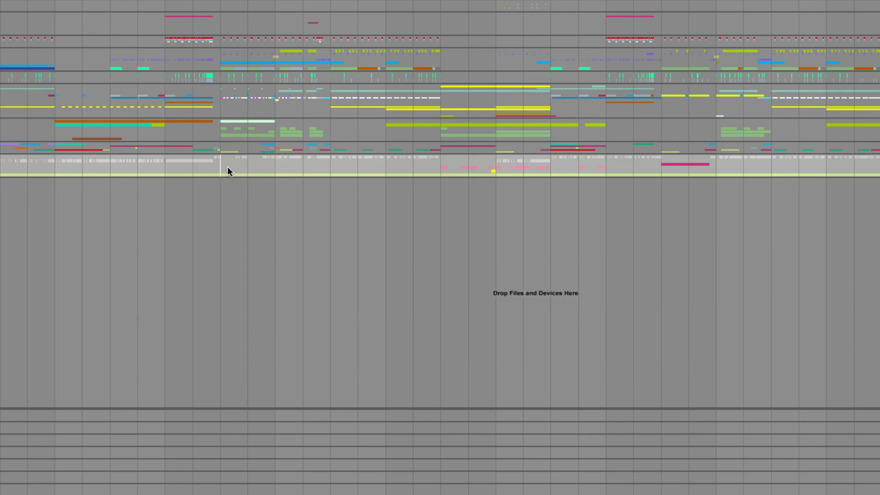
key("super+alt+p")
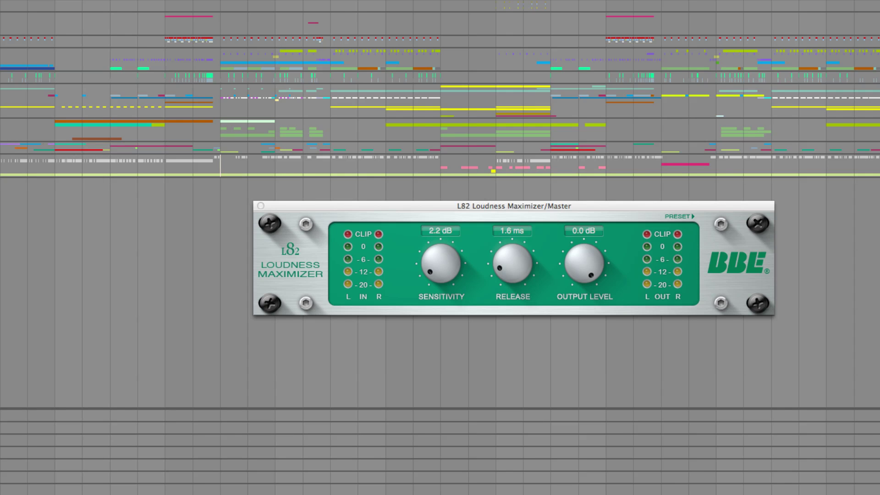
key("space")
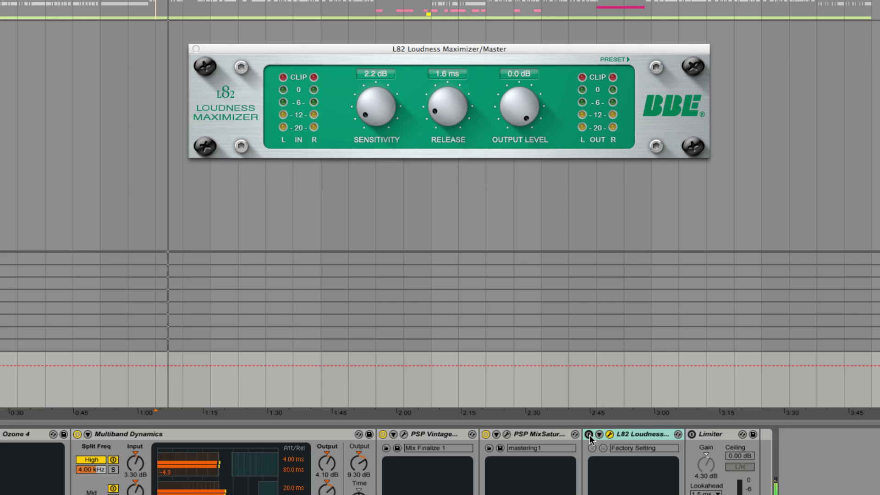
left_click(589, 435)
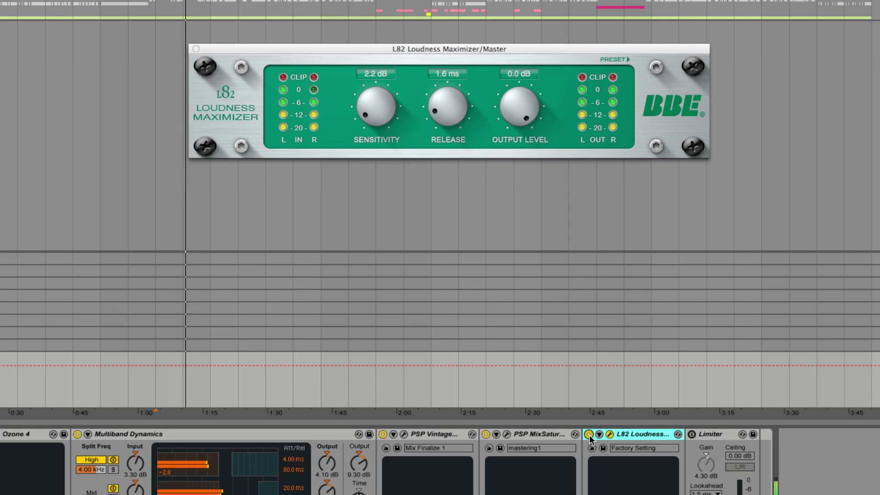
left_click(589, 435)
left_click(589, 436)
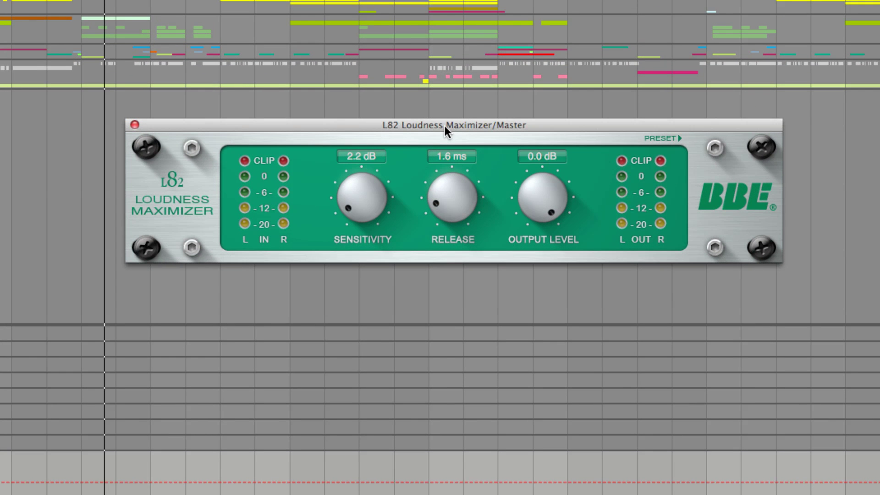
Review the sensitivity, release and output level of the L82 Loudness Maximizer, and close its window.
left_click_drag(445, 126, 446, 134)
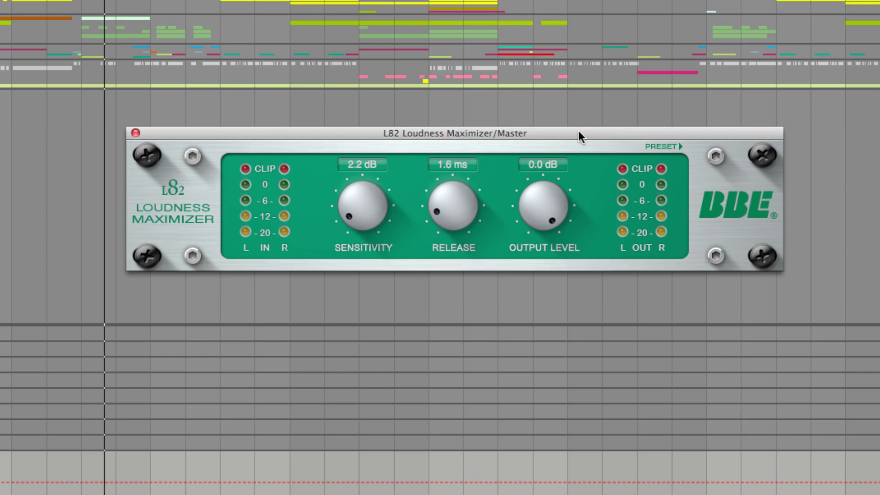
left_click_drag(577, 131, 618, 139)
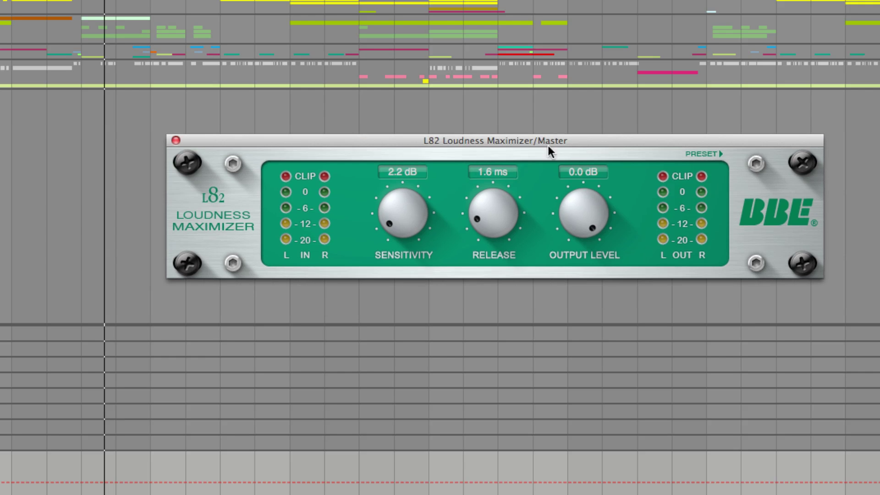
left_click(176, 141)
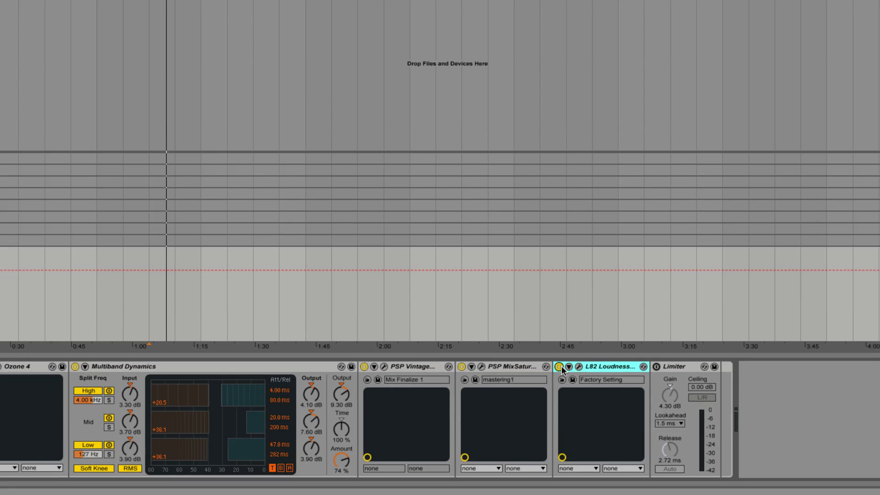
Deactivate the L82 Loudness Maximizer and activate the Limiter in its place to examine its settings.
left_click(560, 367)
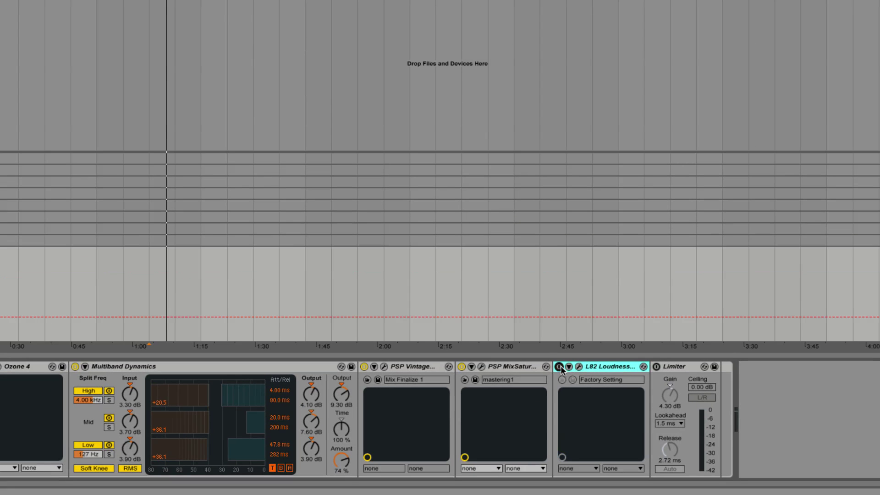
left_click(678, 367)
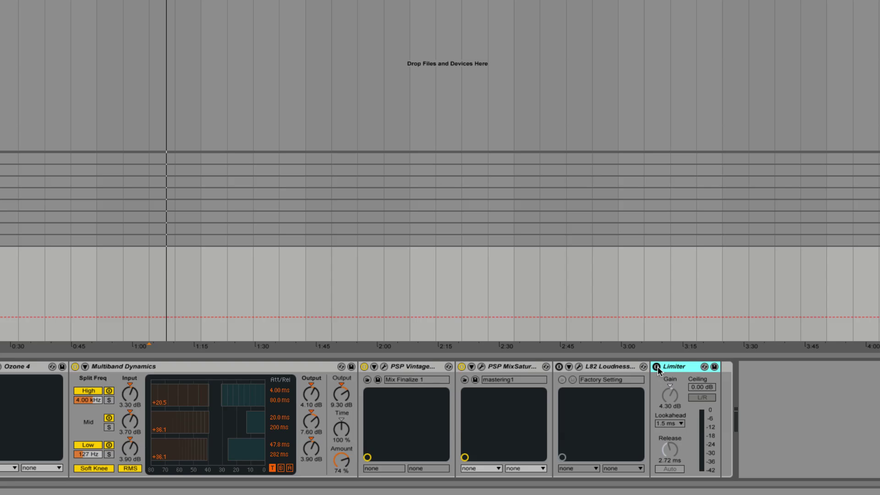
left_click(658, 366)
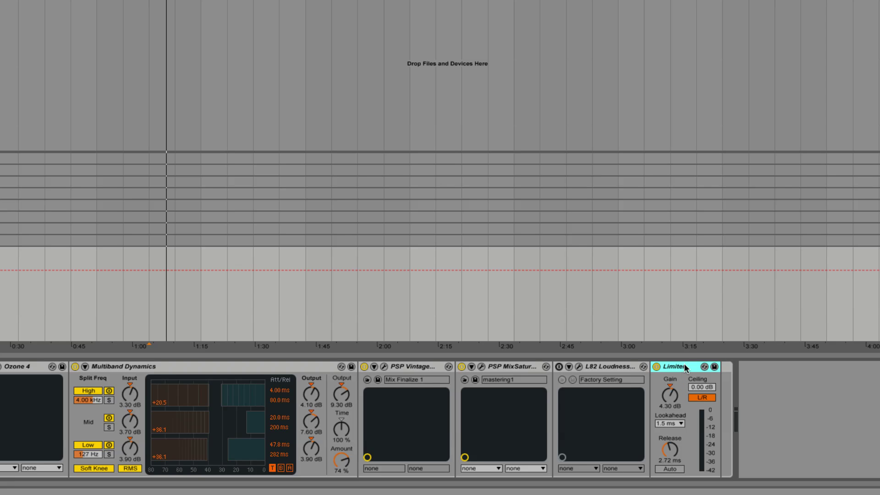
left_click(584, 149)
left_click(440, 294)
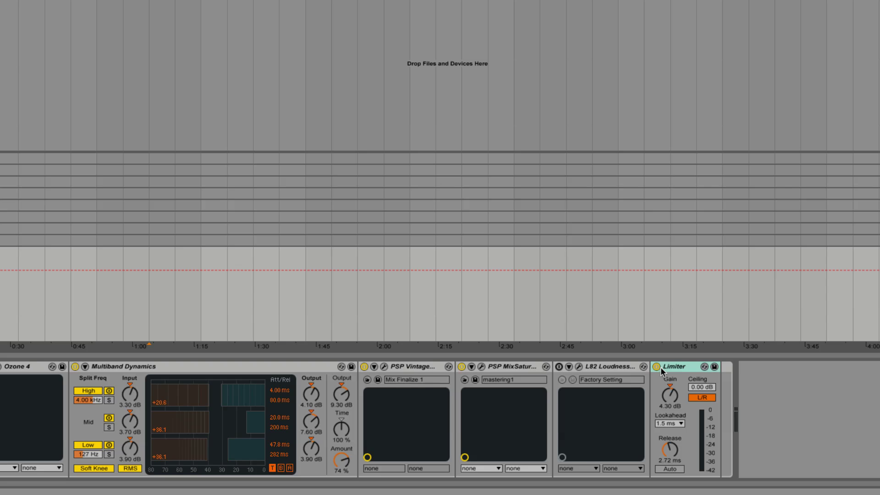
Compare the Limiter and the L82 Loudness Maximizer alternately during playback, leaving the L82 active and the Limiter off.
key("space")
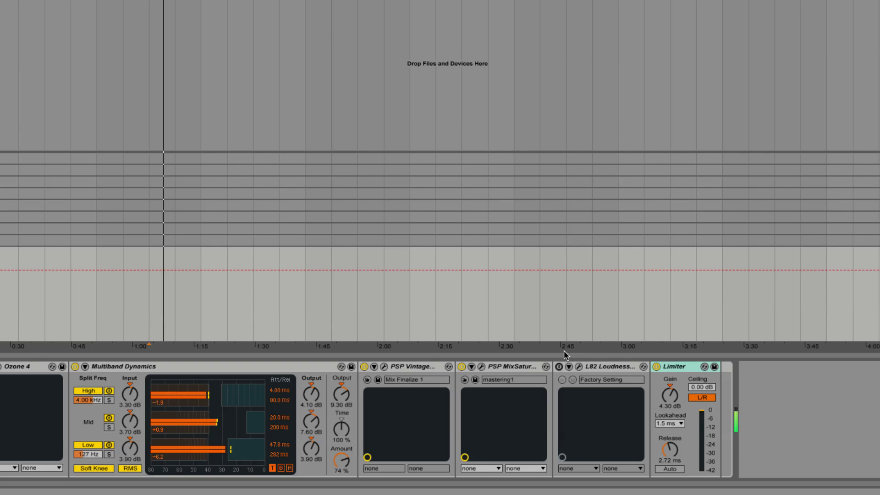
key("space")
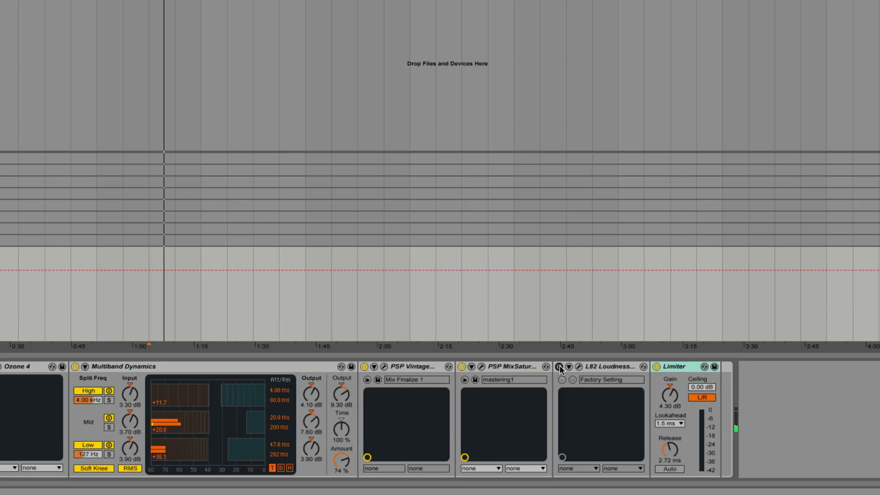
left_click(559, 367)
key("space")
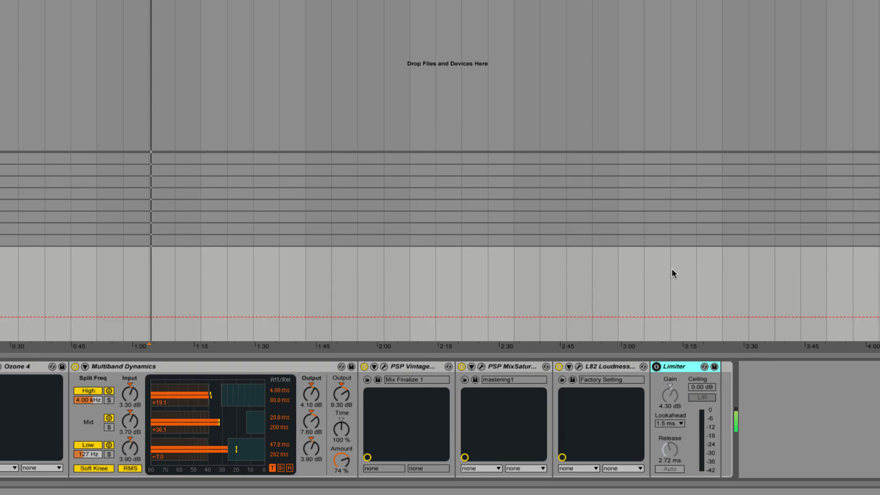
left_click(560, 367)
left_click(657, 367)
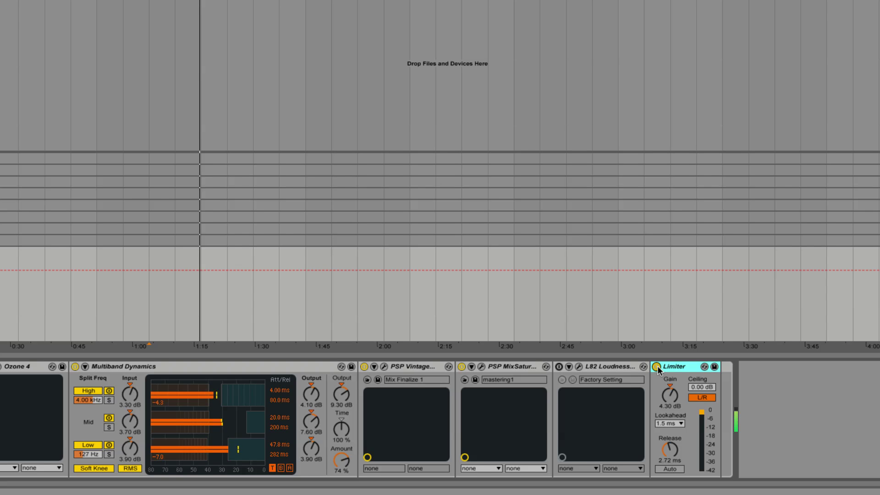
left_click(657, 367)
left_click(560, 367)
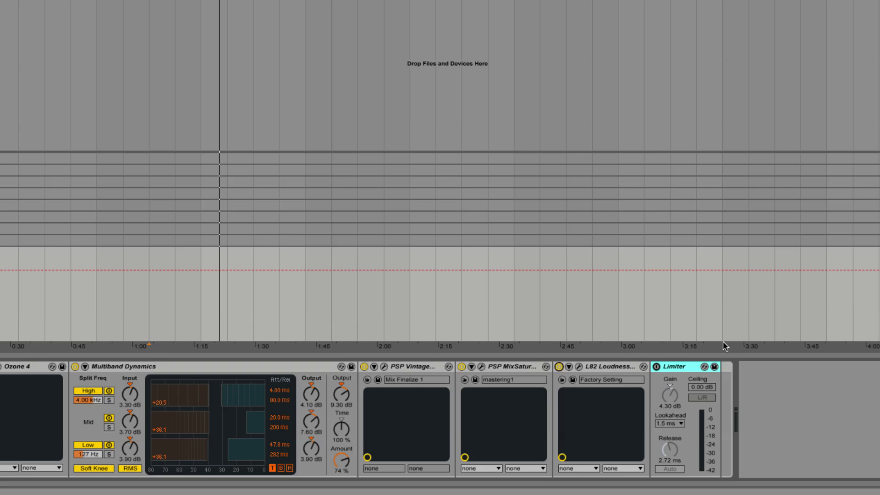
Reselect the Master track to show its devices and deactivate the entire MasterChain rack.
left_click(199, 22)
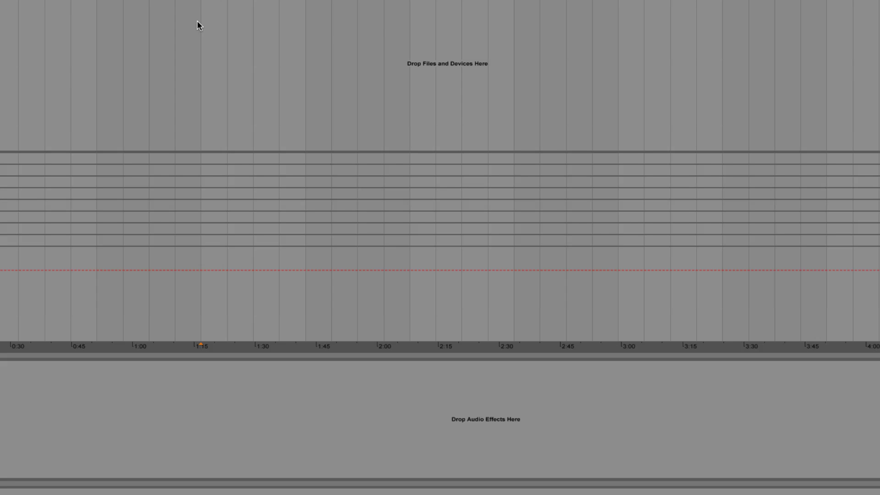
left_click(877, 266)
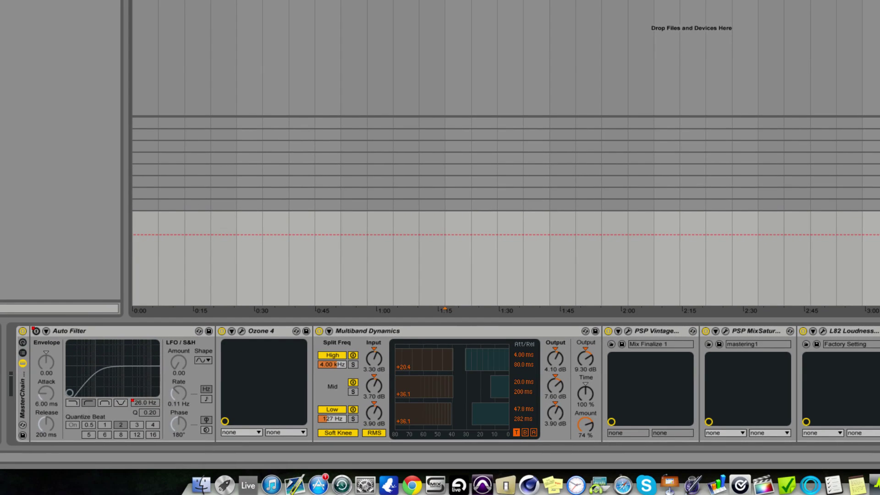
left_click(22, 331)
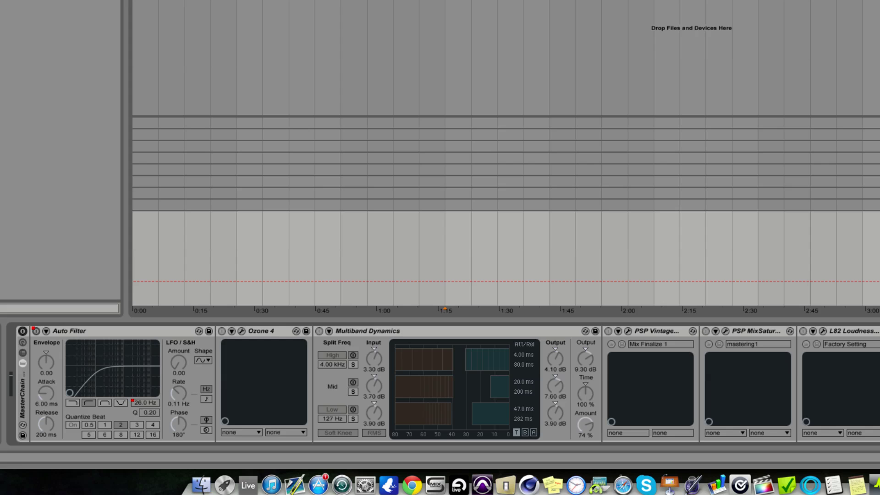
Return to the Master track with the bypassed rack and place the insert marker midway between 2:00 and 2:15.
left_click(341, 204)
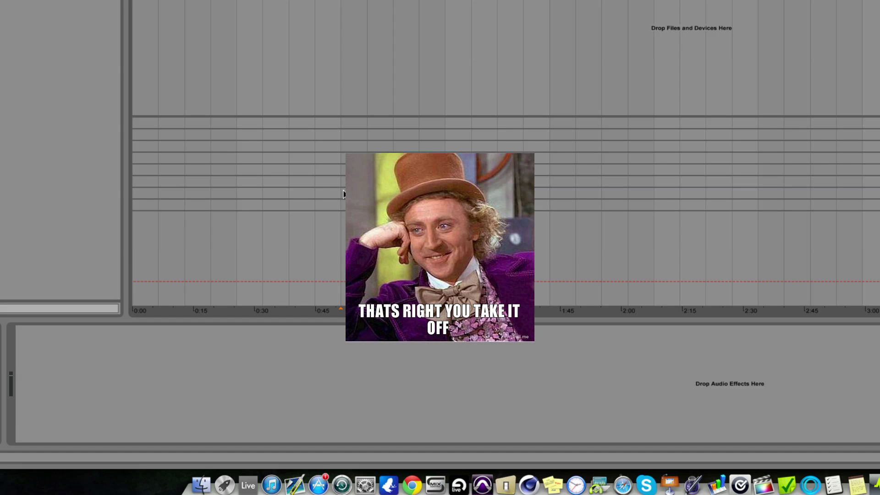
left_click(334, 222)
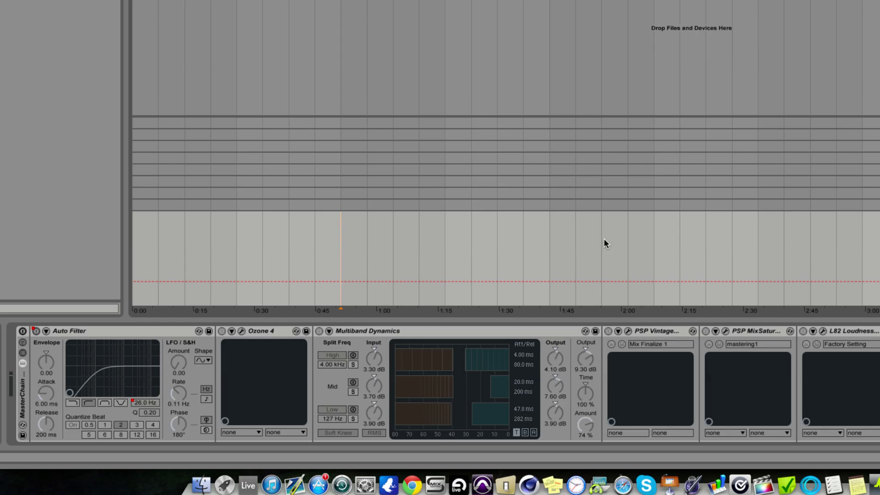
left_click(653, 238)
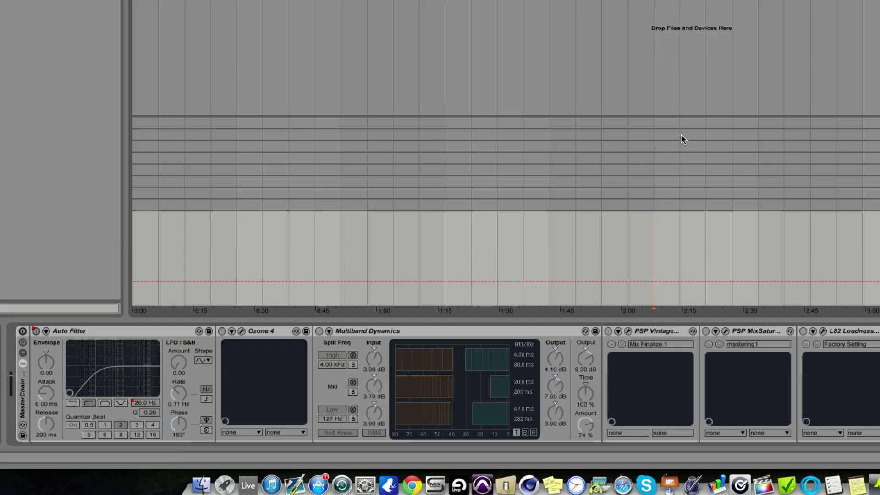